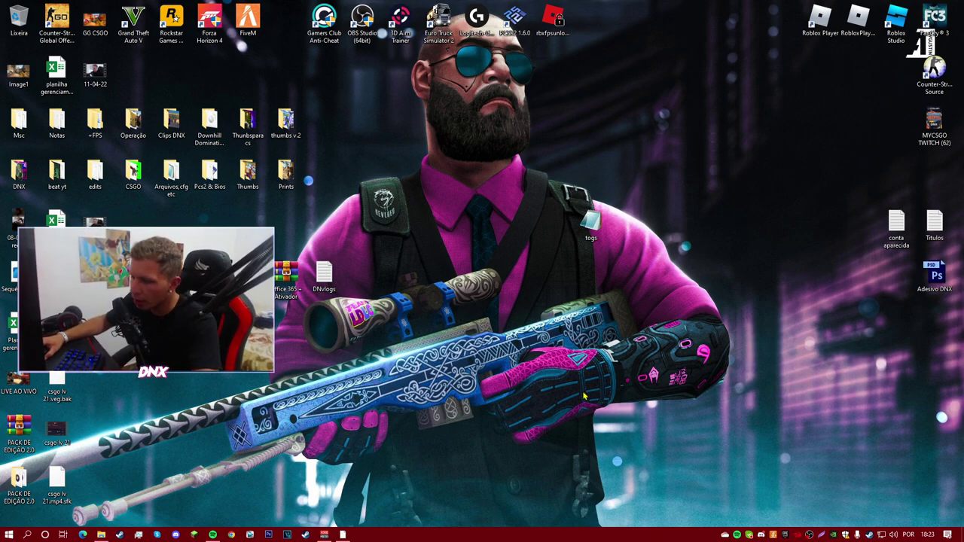
Step: Quit the Discord and Skype background apps running in the notification area
right_click(775, 537)
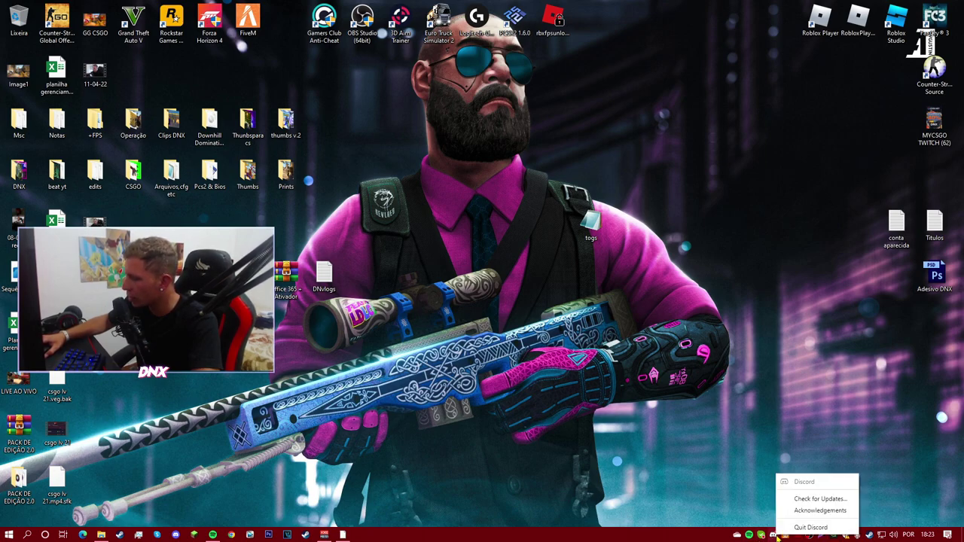
click(794, 528)
right_click(785, 533)
click(805, 512)
right_click(784, 533)
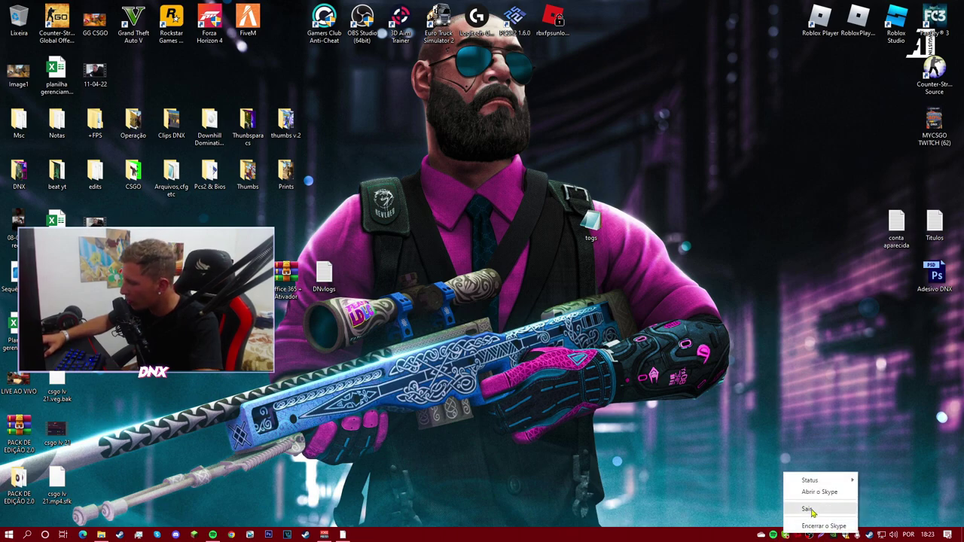
click(814, 525)
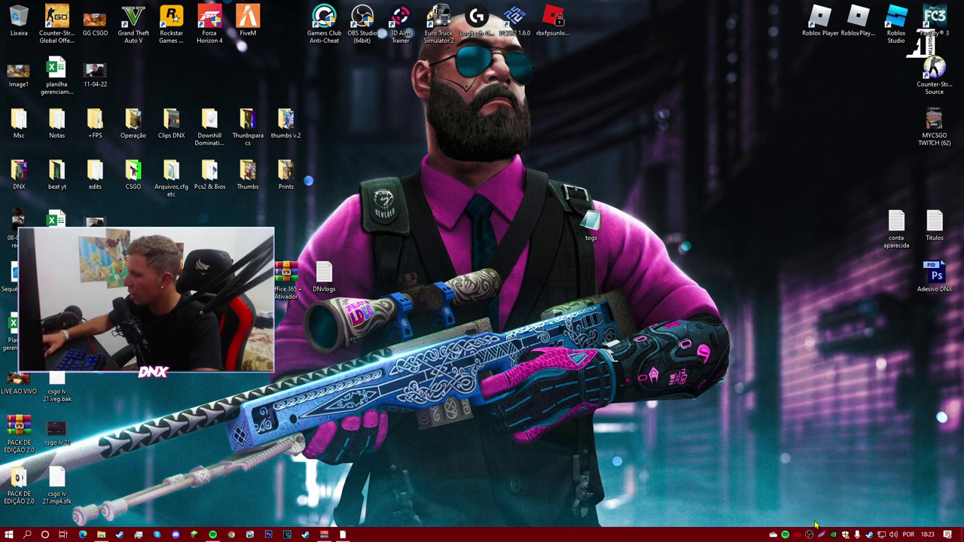
Step: Close OneDrive running in the background, confirm the closure, and refresh the desktop
right_click(775, 536)
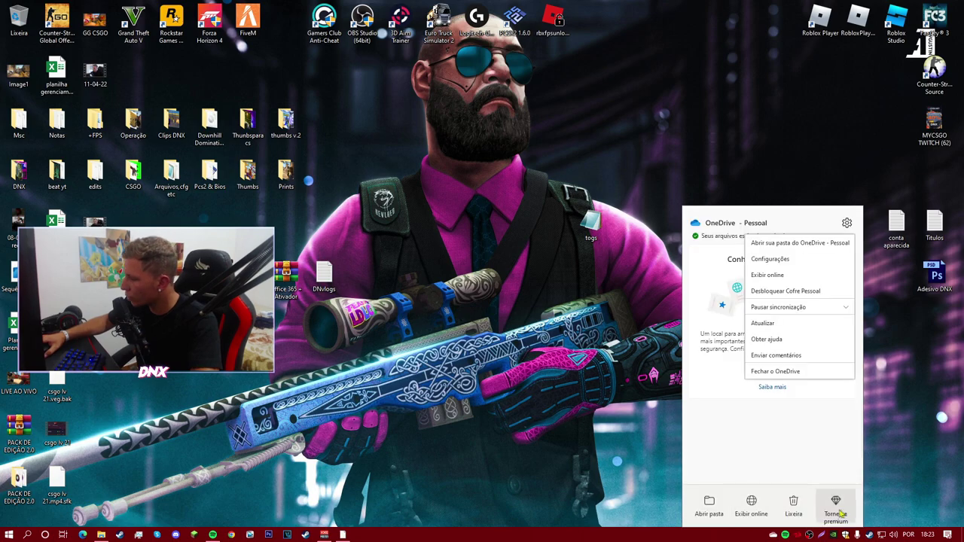
right_click(775, 535)
right_click(775, 535)
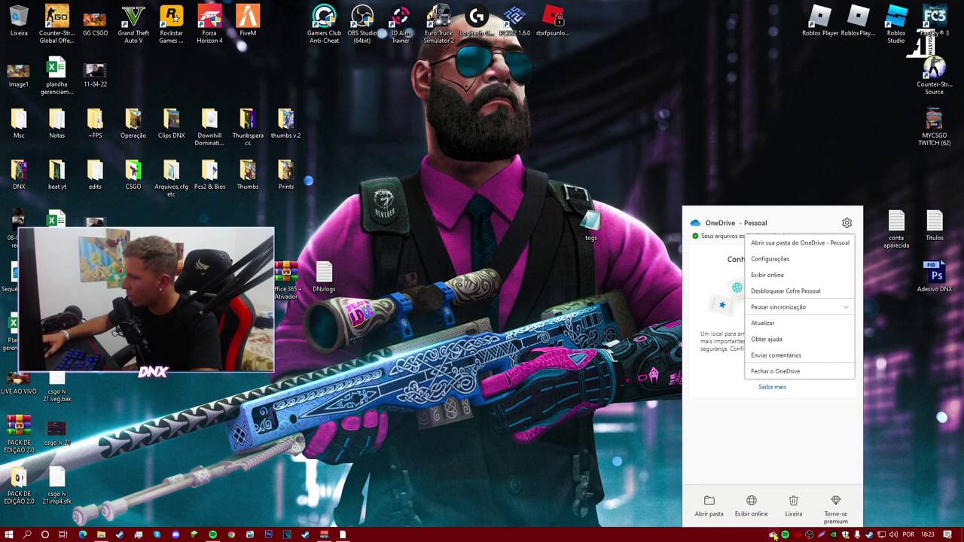
click(775, 371)
click(484, 280)
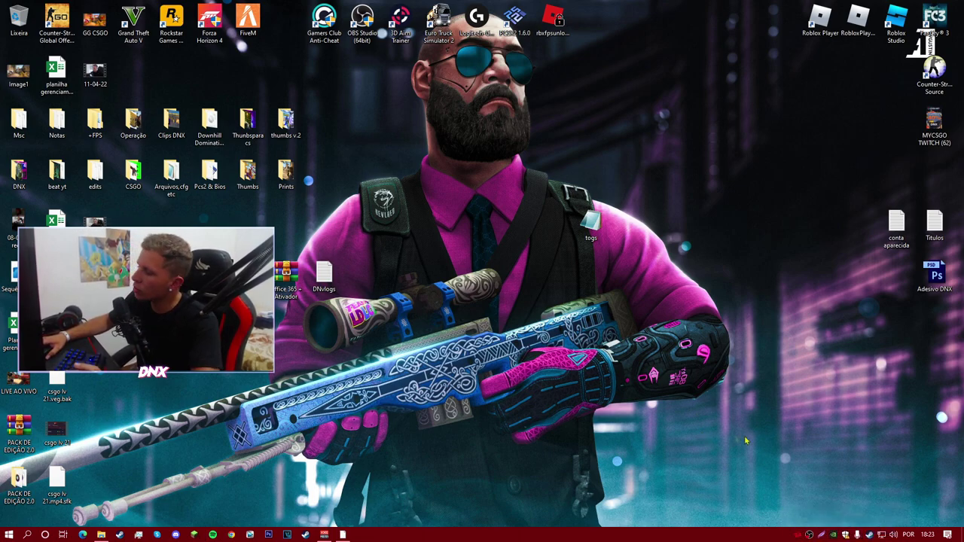
right_click(642, 322)
click(672, 356)
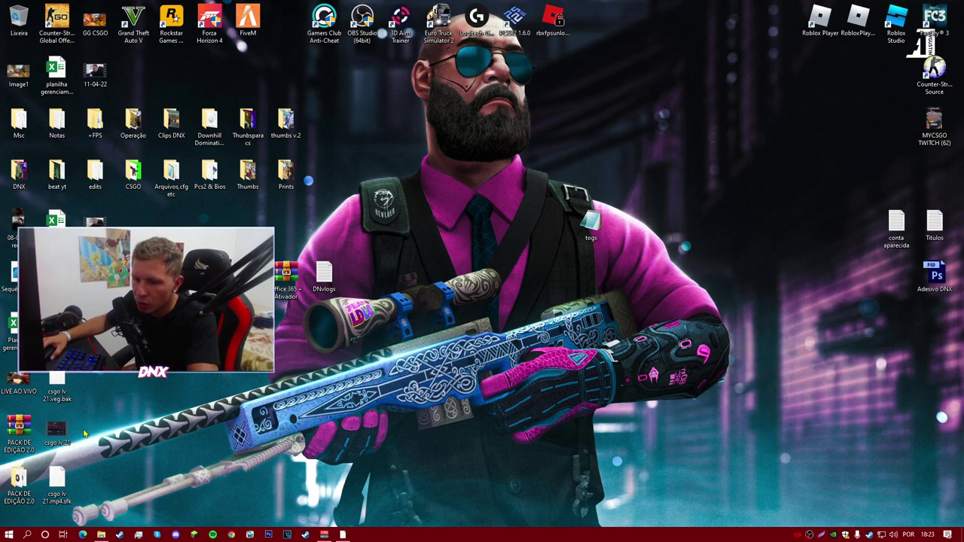
Step: Line up the PACK DE EDIÇÃO 2.0 archive, the csgo lv 21 files and LIVE AO VIVO in one row on the desktop
drag(39, 451, 188, 399)
drag(59, 482, 248, 386)
drag(57, 386, 133, 387)
drag(21, 384, 95, 391)
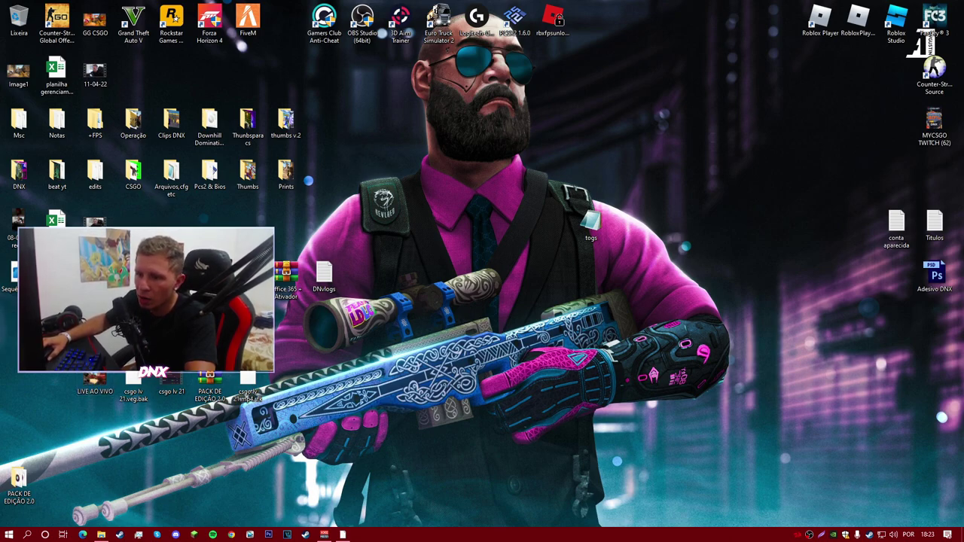
Step: Move the Planilha spreadsheet beside the thumbs v.2 folder and the 08-04-22 reels2 file into the row with LIVE AO VIVO
drag(248, 271, 326, 126)
click(95, 223)
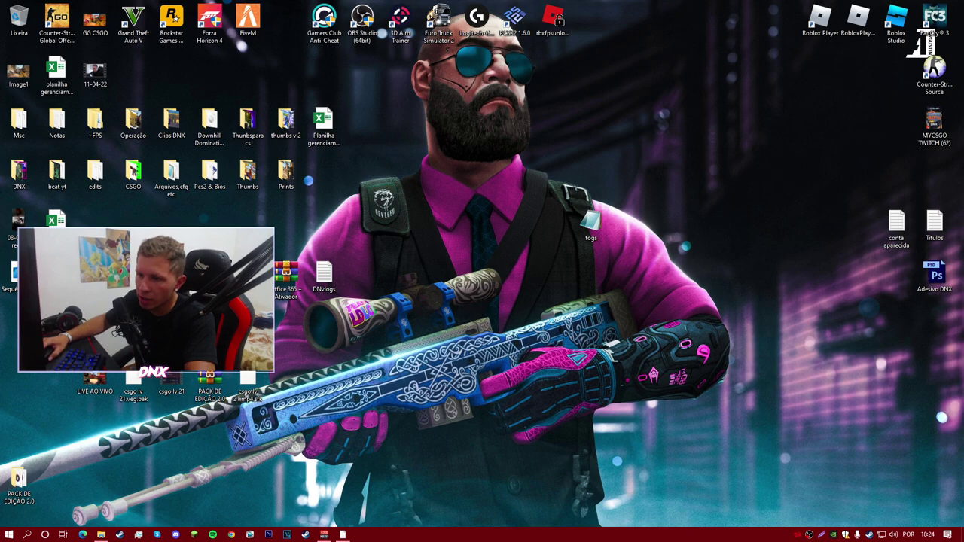
click(15, 276)
drag(15, 275, 95, 276)
drag(57, 220, 95, 324)
drag(19, 220, 56, 385)
Step: Permanently delete the row holding 08-04-22 reels2, LIVE AO VIVO, the csgo lv 21 files and the PACK DE EDIÇÃO 2.0 archive
drag(15, 301, 271, 404)
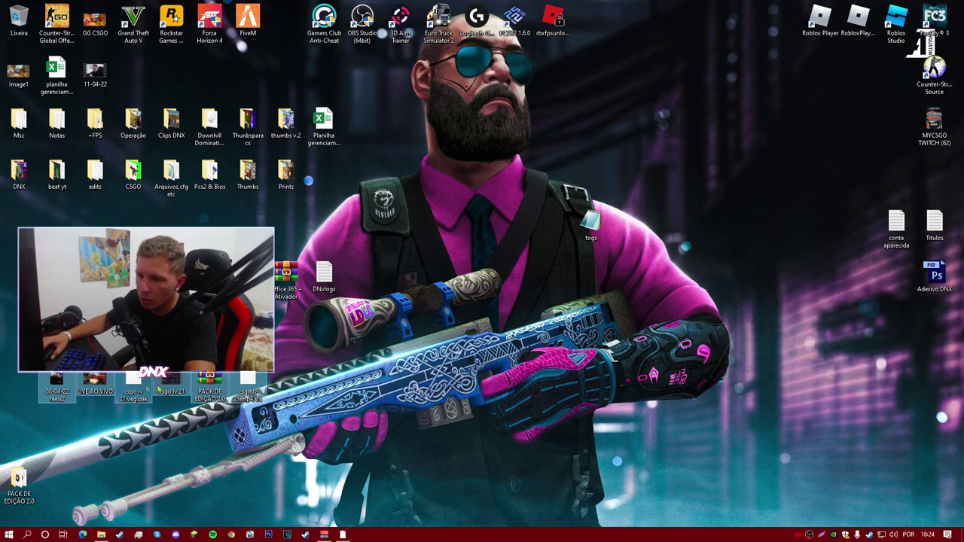
key(shift+Delete)
key(Return)
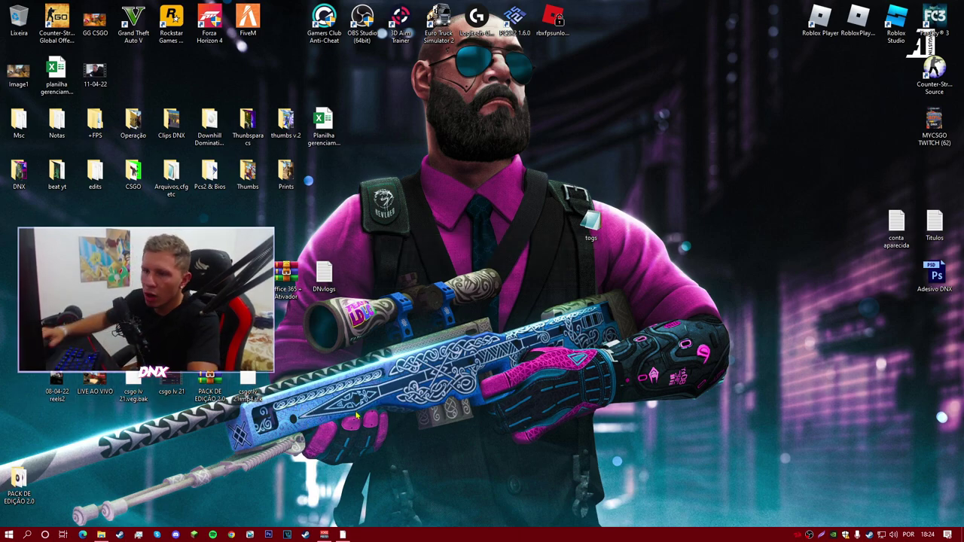
Step: Move PACK DE EDIÇÃO 2.0 and 11-04-22 beside the desktop folders, Image1 into Prints, and the planilha spreadsheet into Arquivos,cfg etc
drag(17, 478, 309, 179)
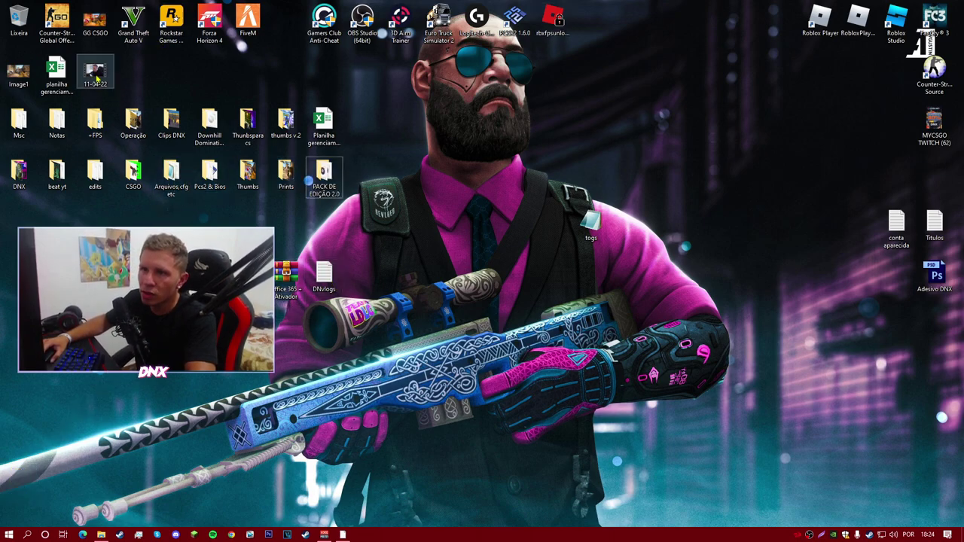
drag(91, 78, 361, 124)
click(56, 73)
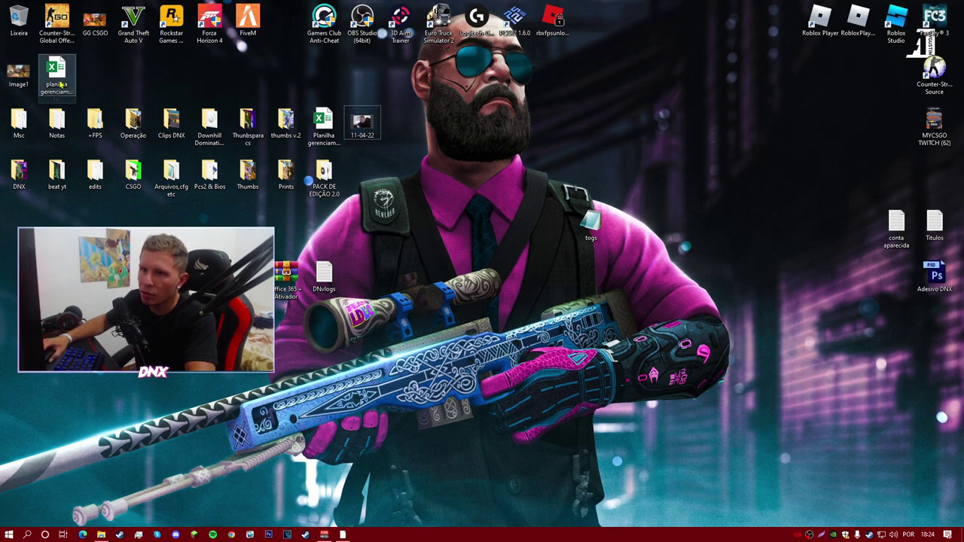
drag(10, 76, 292, 176)
drag(52, 78, 174, 176)
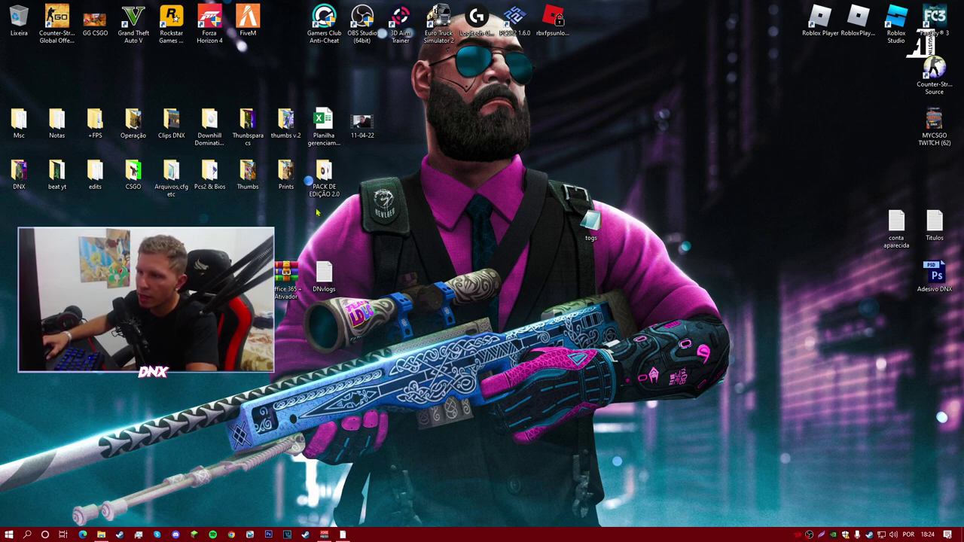
Step: Delete the remaining Planilha spreadsheet and the Office 365 + Ativador archive from the desktop, and refresh it
click(328, 138)
key(Delete)
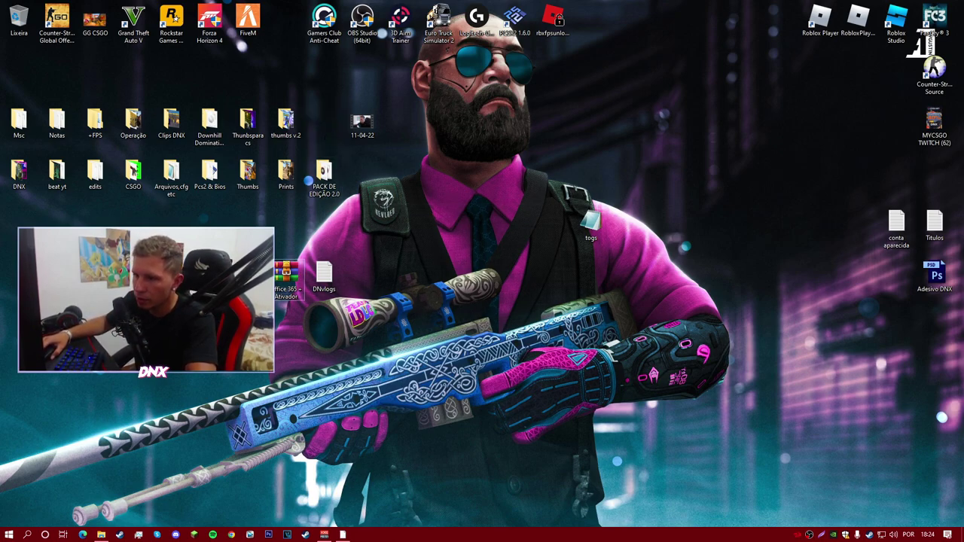
click(289, 275)
key(Delete)
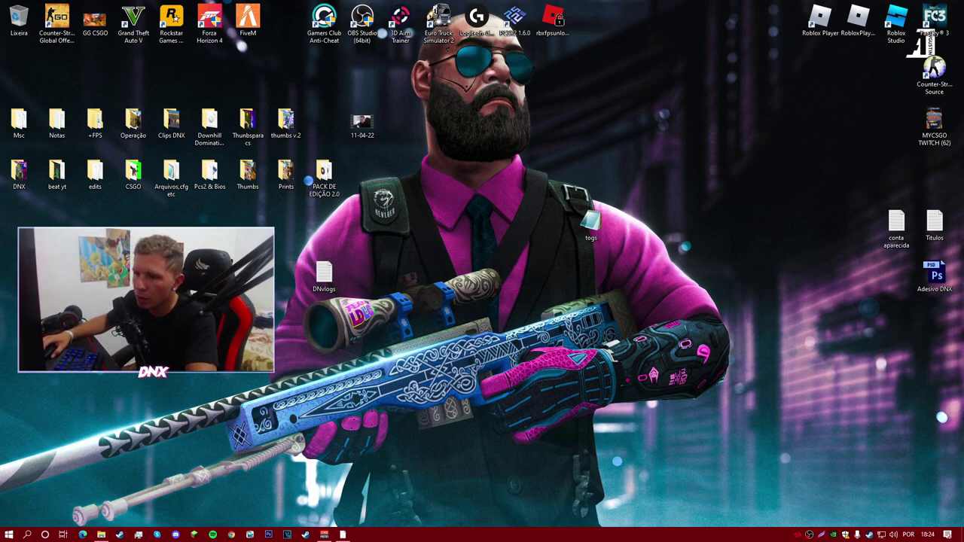
right_click(399, 269)
click(430, 300)
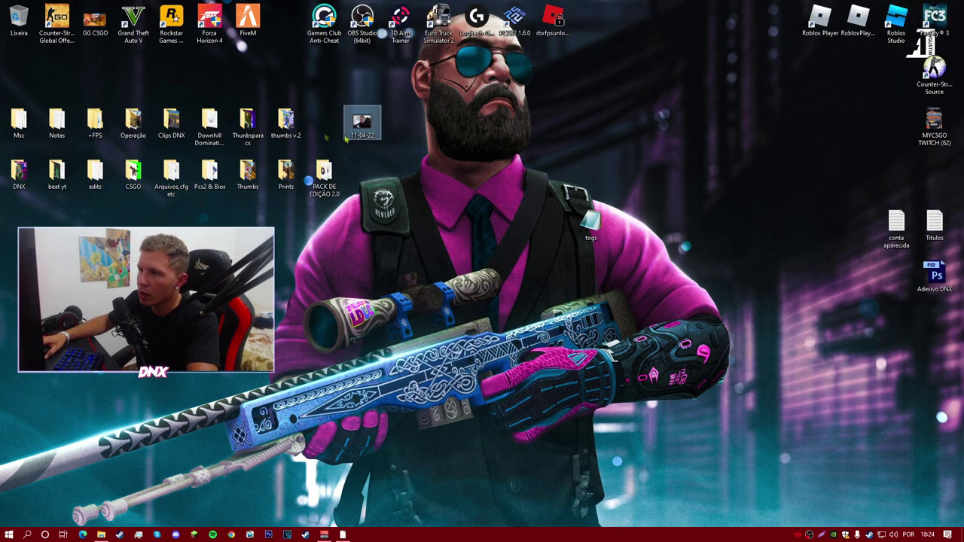
Step: Find the Control Panel by searching for "painel" and open its list of programs to uninstall
click(28, 535)
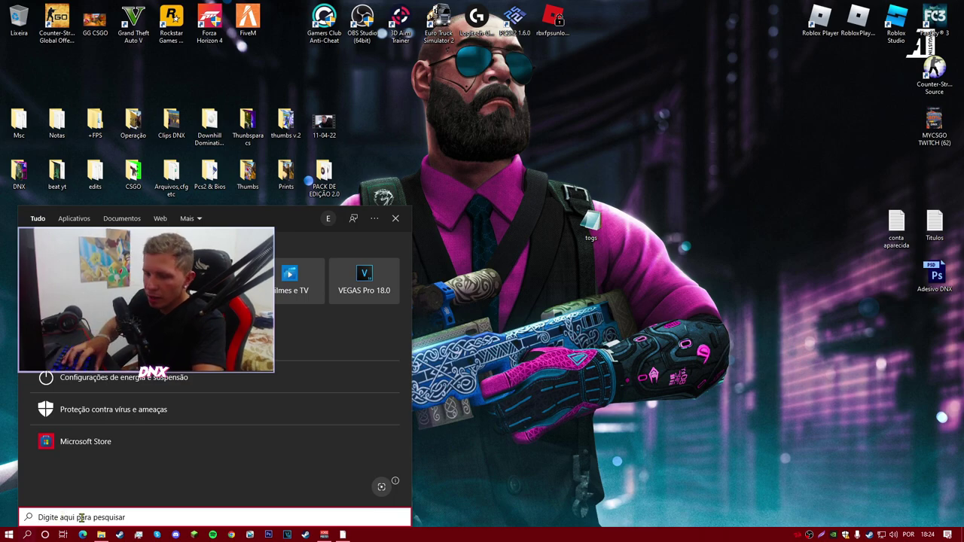
text(painel)
key(Return)
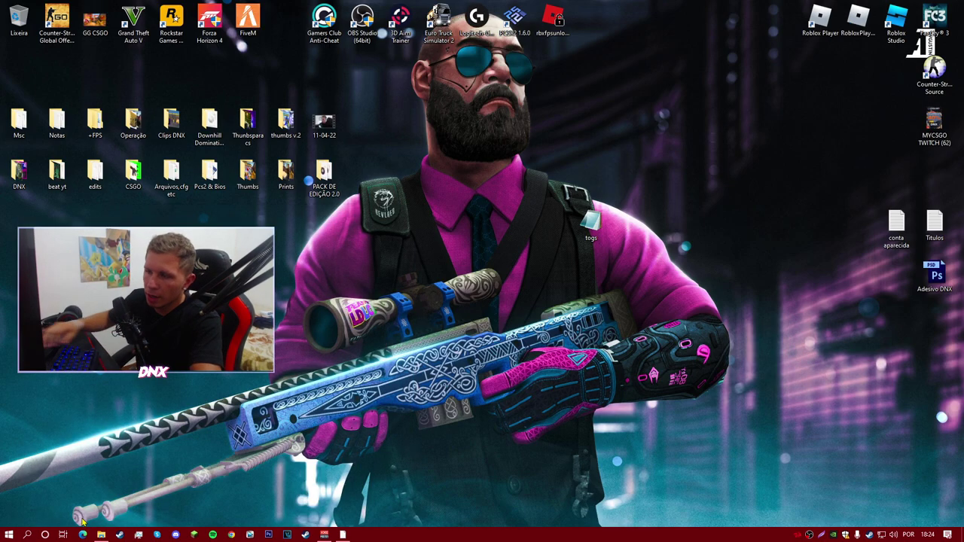
click(497, 336)
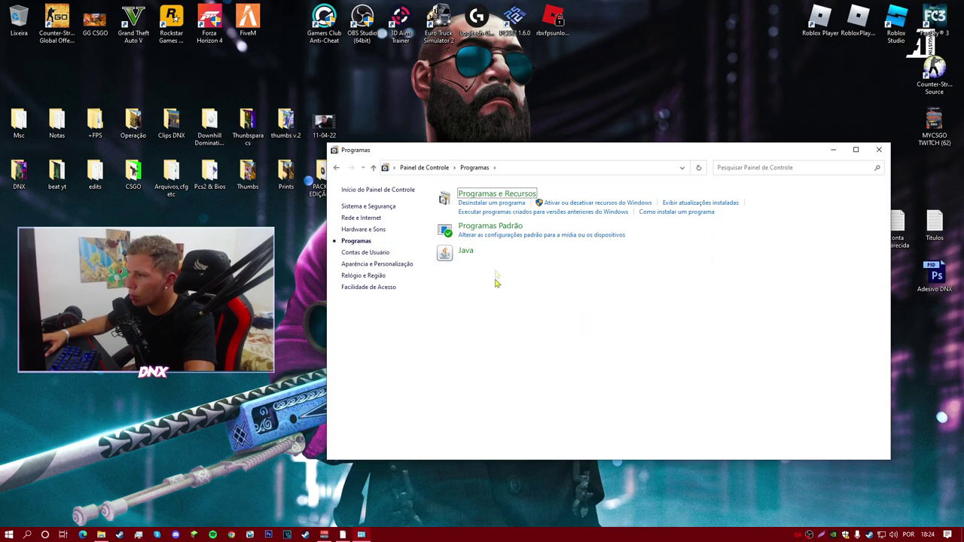
click(491, 203)
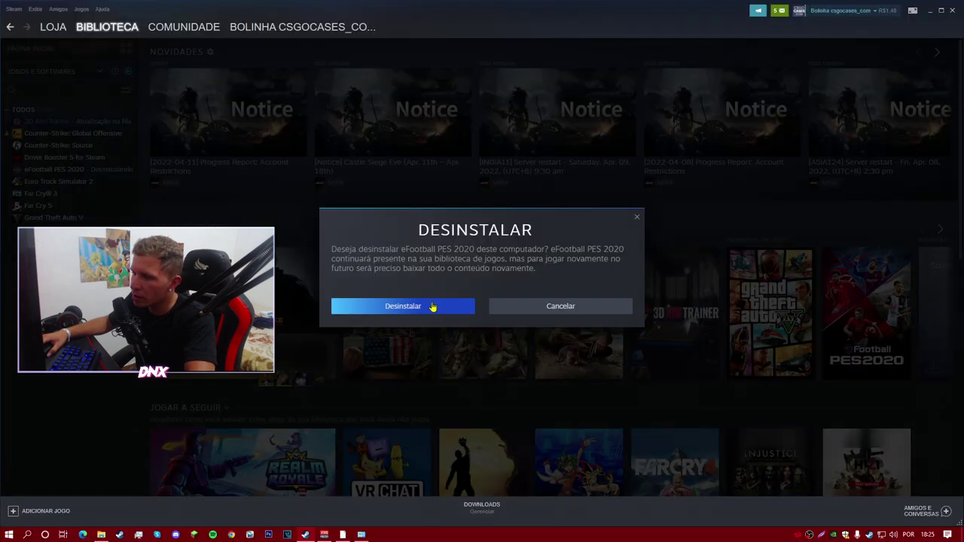
Step: Confirm uninstalling eFootball PES 2020 in Steam and close the Steam library
click(433, 306)
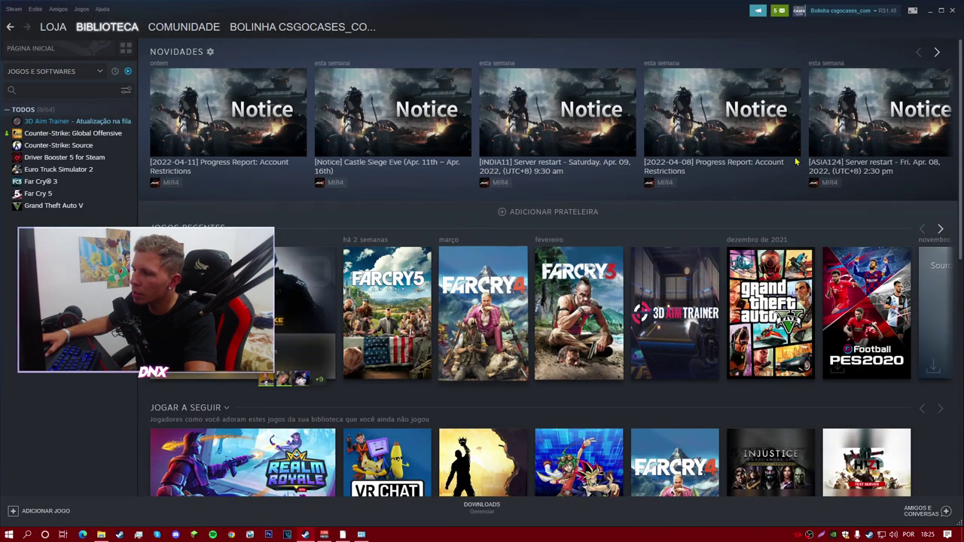
click(952, 11)
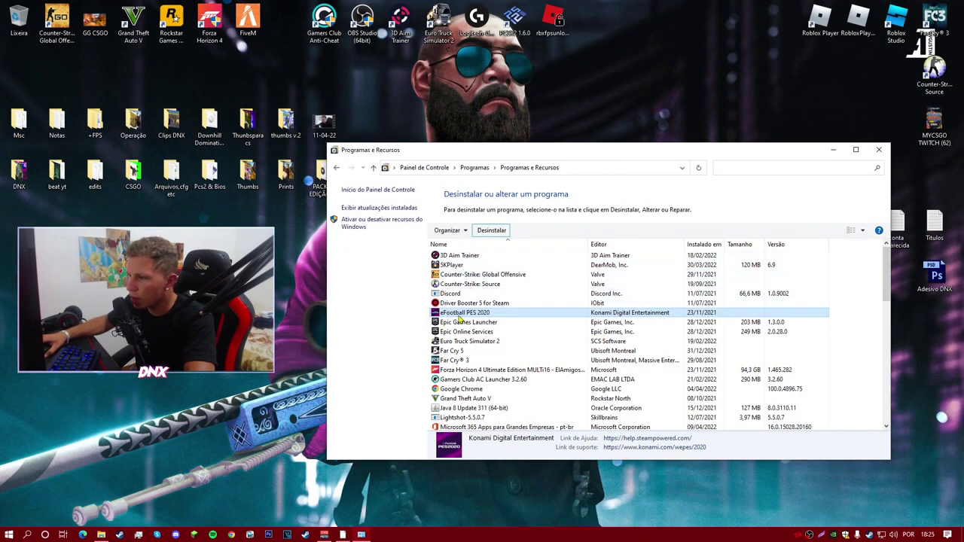
Step: Uninstall the Wemade Mir4Launcher program through its uninstall wizard
scroll(471, 353, down, 2)
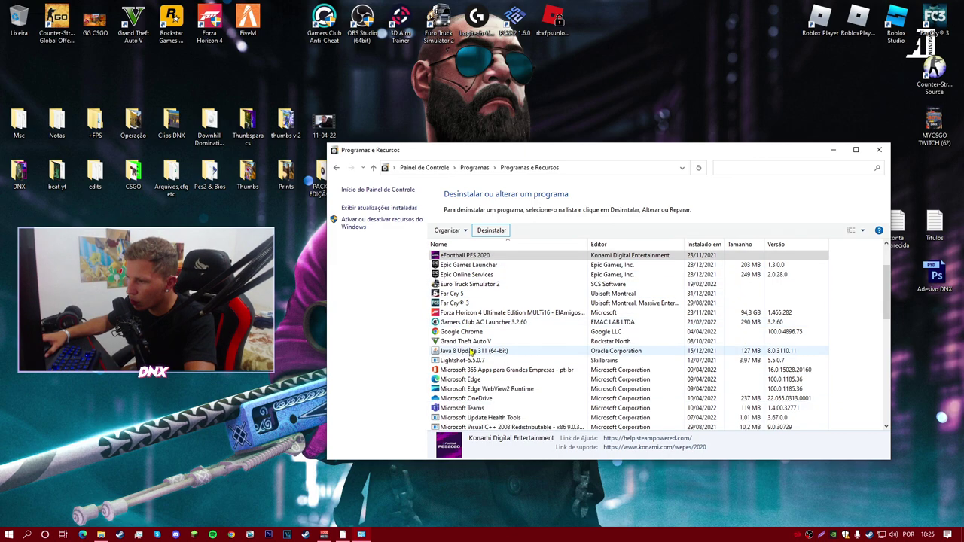
scroll(470, 326, down, 5)
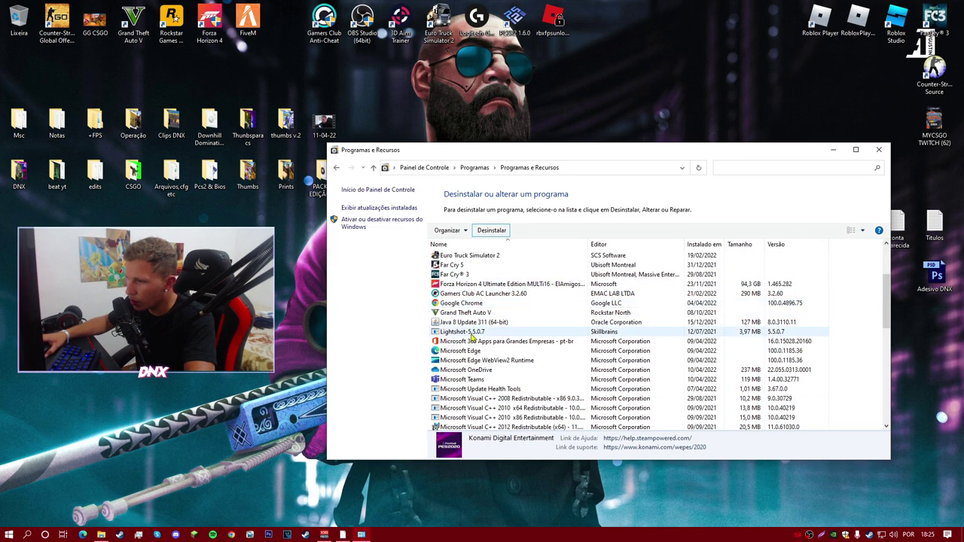
scroll(465, 340, down, 1)
click(471, 322)
click(499, 230)
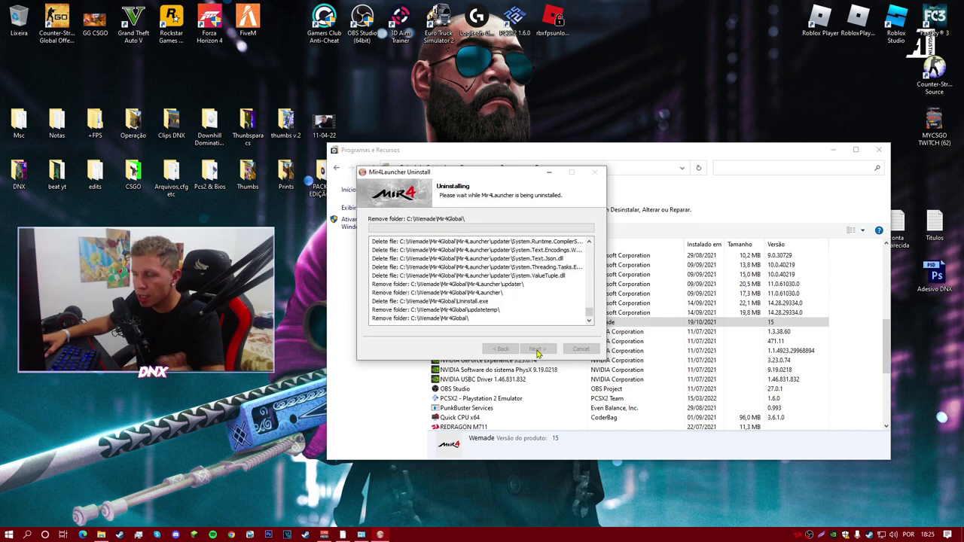
click(544, 352)
click(538, 348)
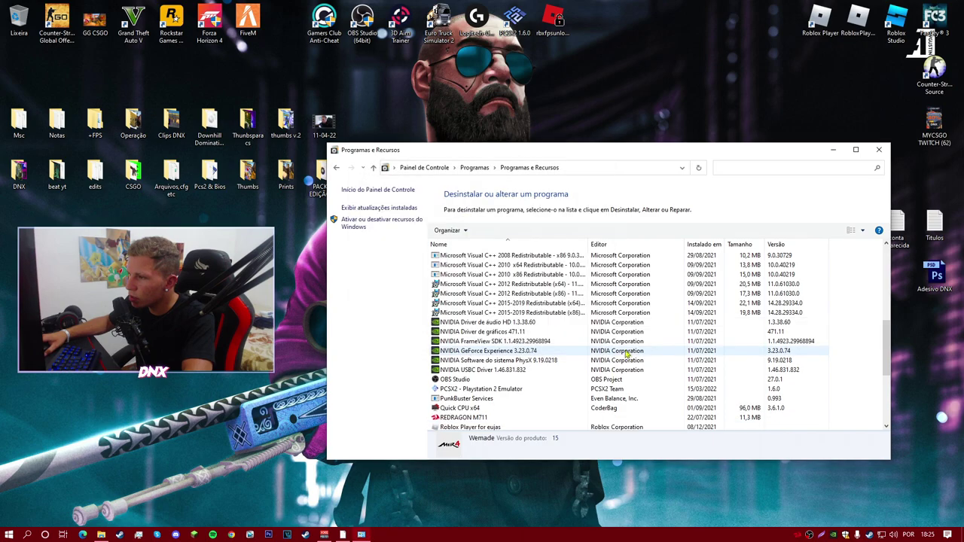
Step: Uninstall 3D Aim Trainer, close the installed programs list, and refresh the desktop
scroll(482, 354, down, 5)
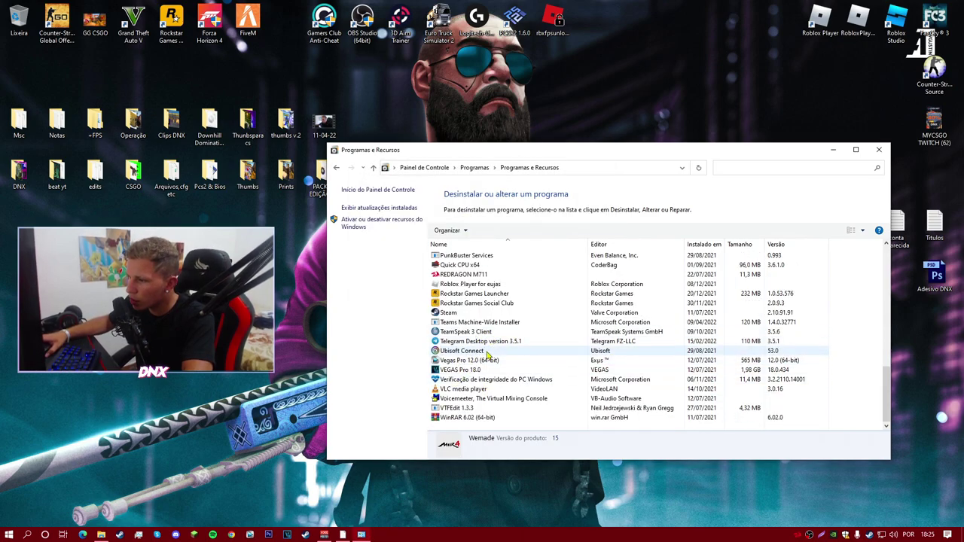
scroll(488, 357, up, 8)
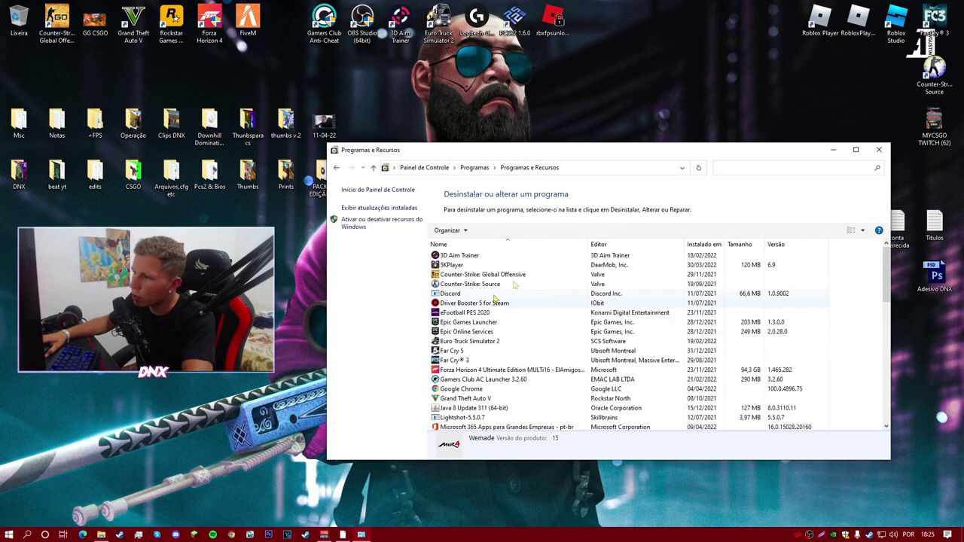
click(488, 255)
click(485, 230)
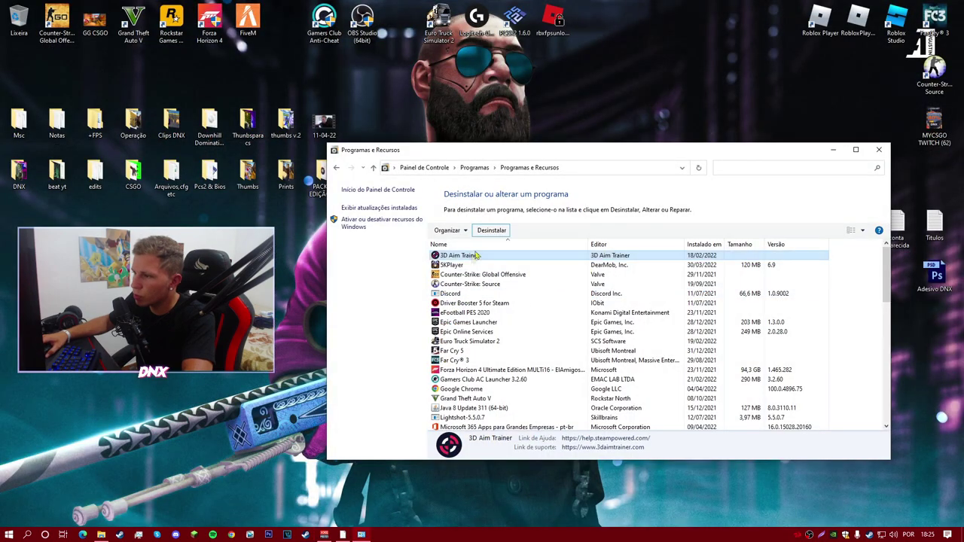
click(878, 149)
right_click(559, 195)
click(579, 227)
Step: Open the temporary files folder by running %temp% and look through its contents
click(27, 534)
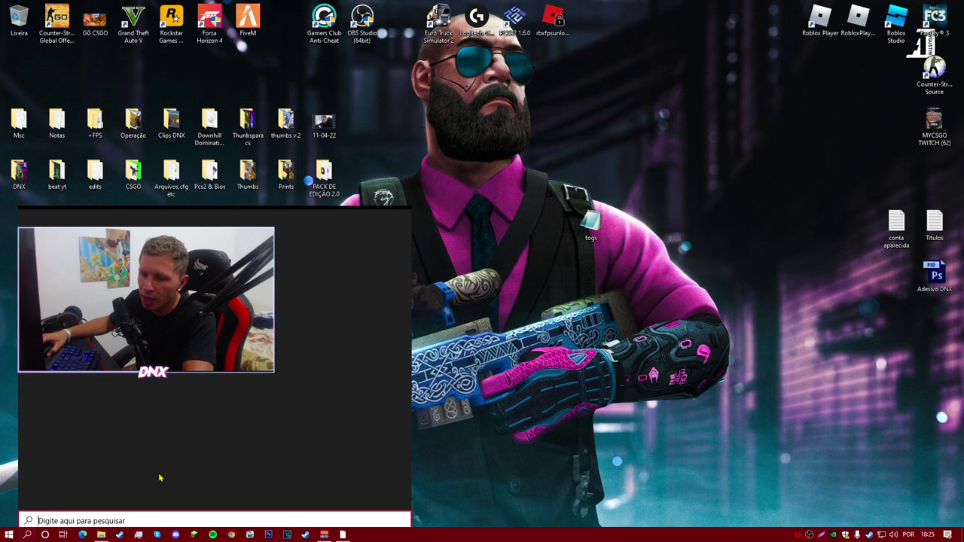
click(535, 419)
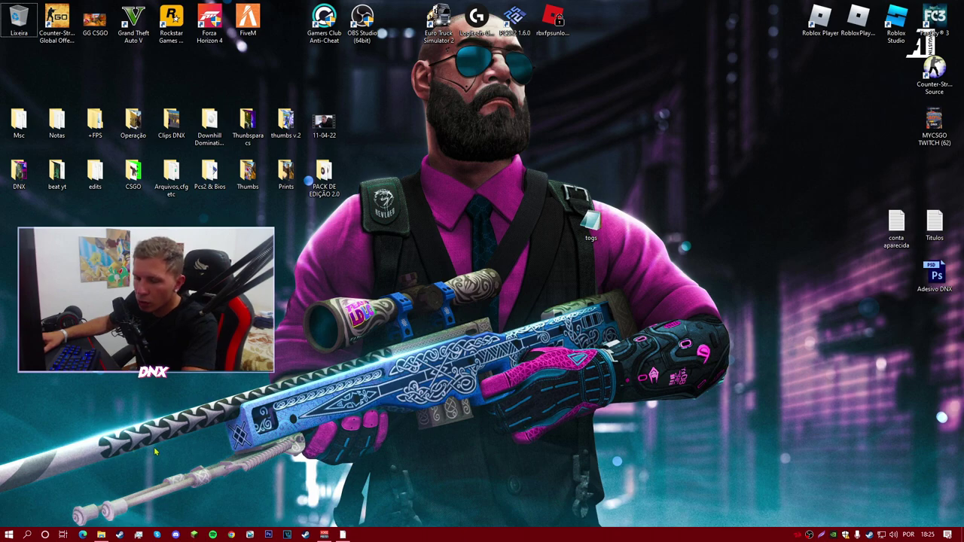
key(super+r)
click(46, 472)
drag(73, 424, 673, 230)
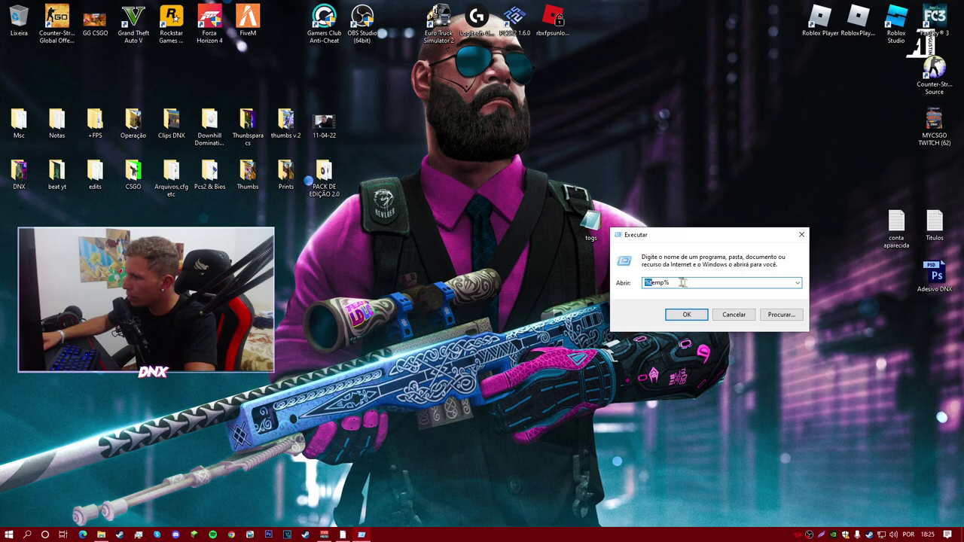
click(687, 315)
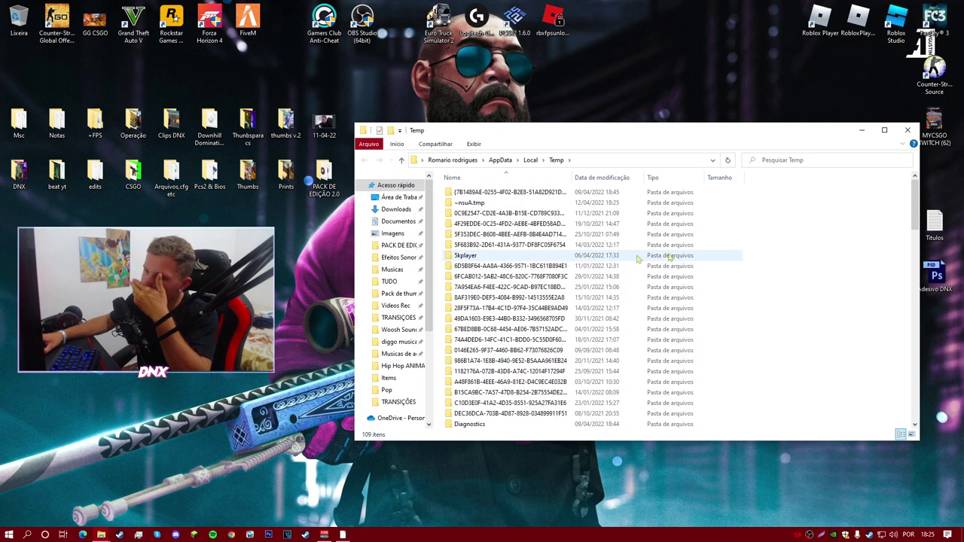
scroll(794, 261, down, 10)
scroll(794, 262, down, 15)
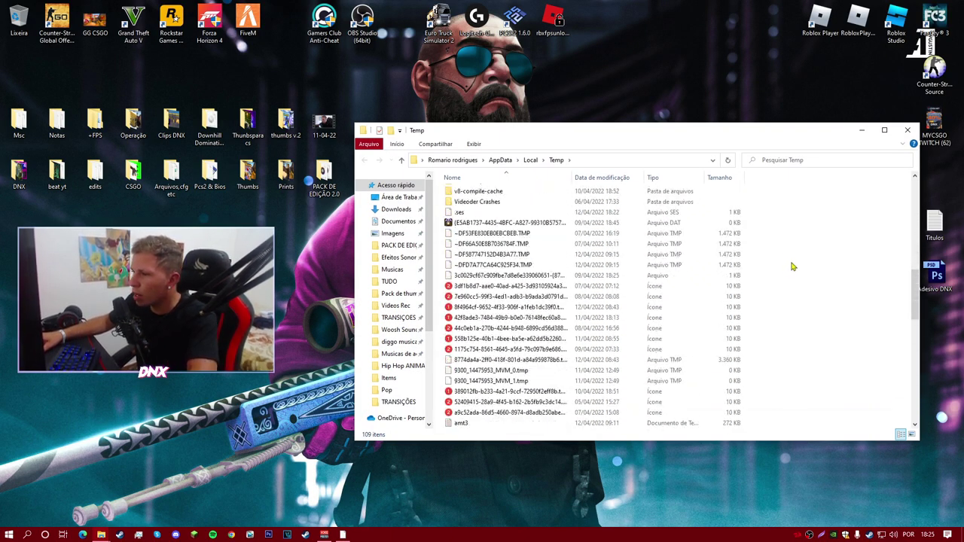
Step: Delete everything in the user's AppData Local Temp folder, allowing protected items too, and close the folder
key(ctrl+a)
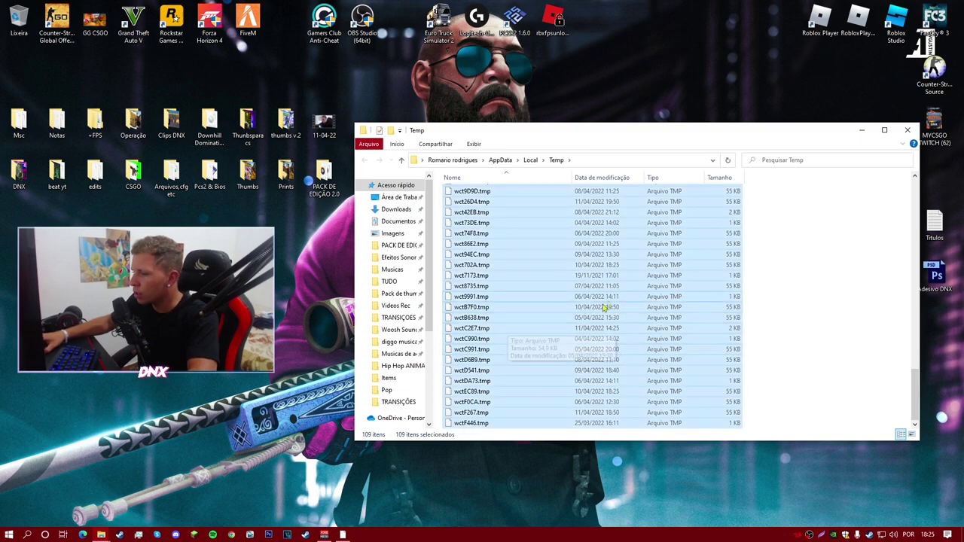
key(Delete)
key(Return)
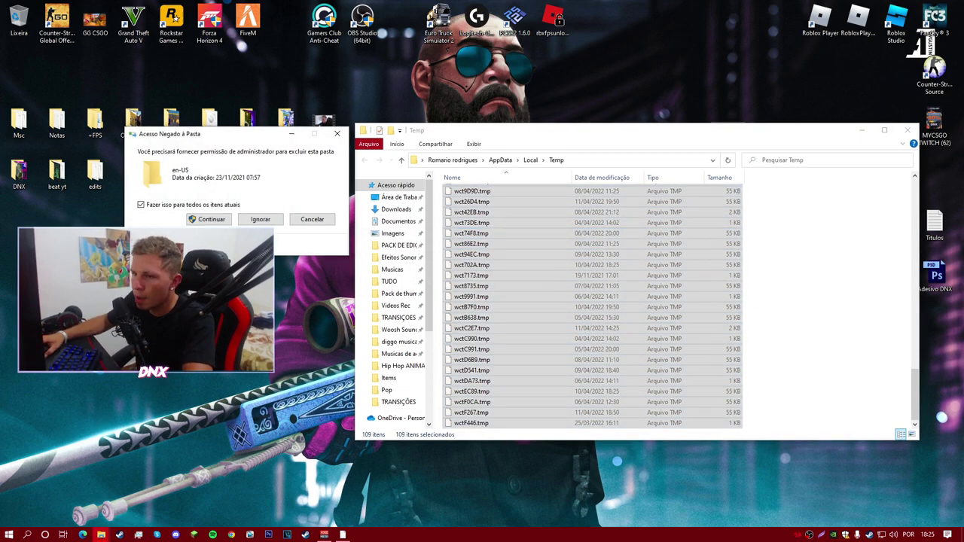
key(Return)
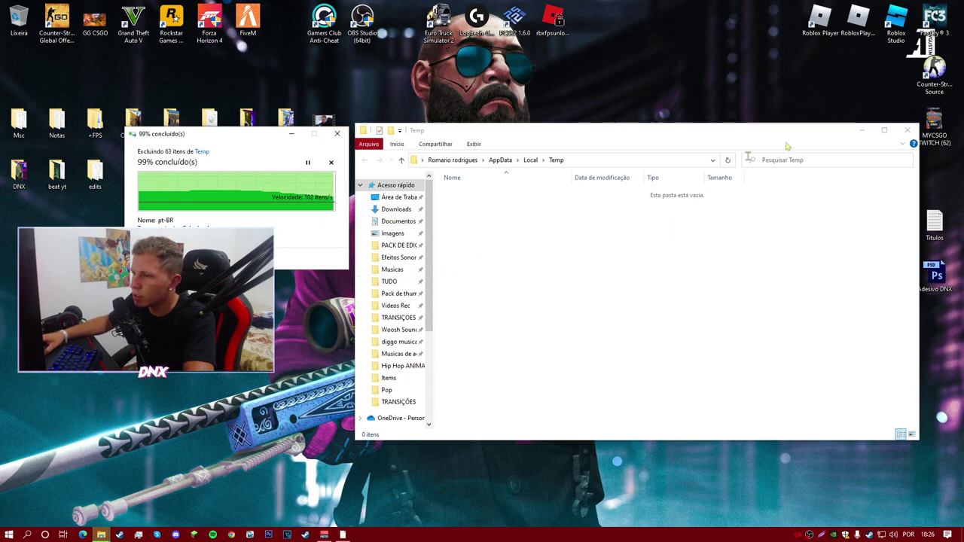
click(909, 130)
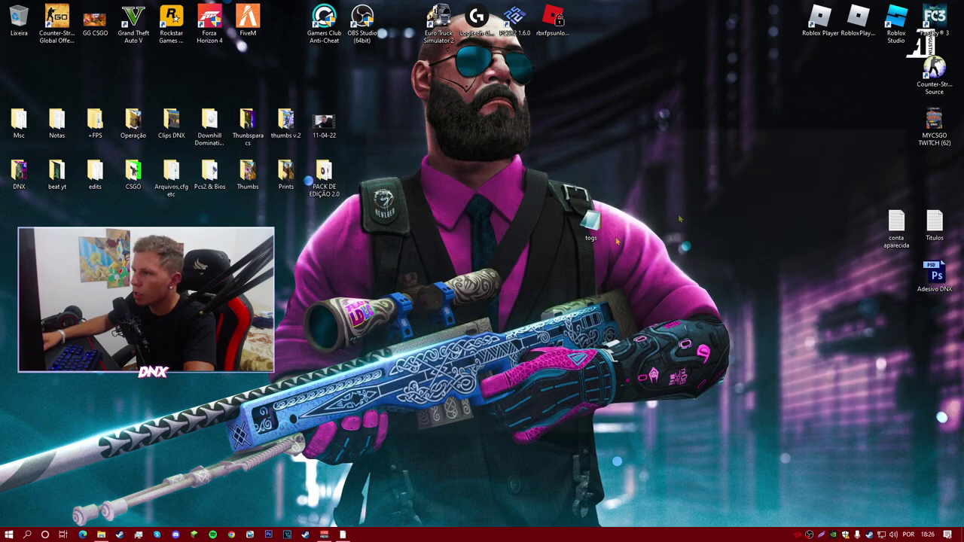
Step: Open the C:\Windows\Temp folder through the Run dialog
key(super+r)
drag(76, 416, 596, 232)
click(586, 283)
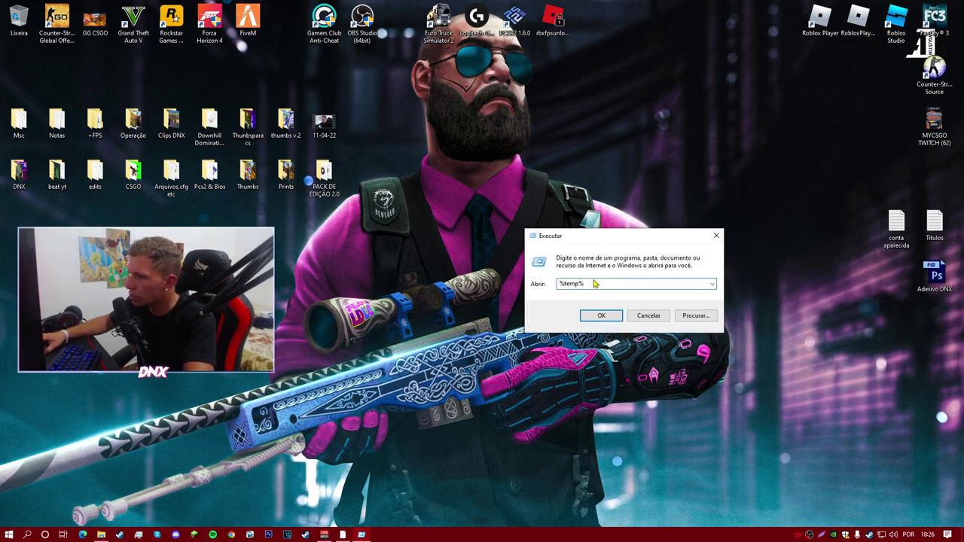
key(BackSpace)
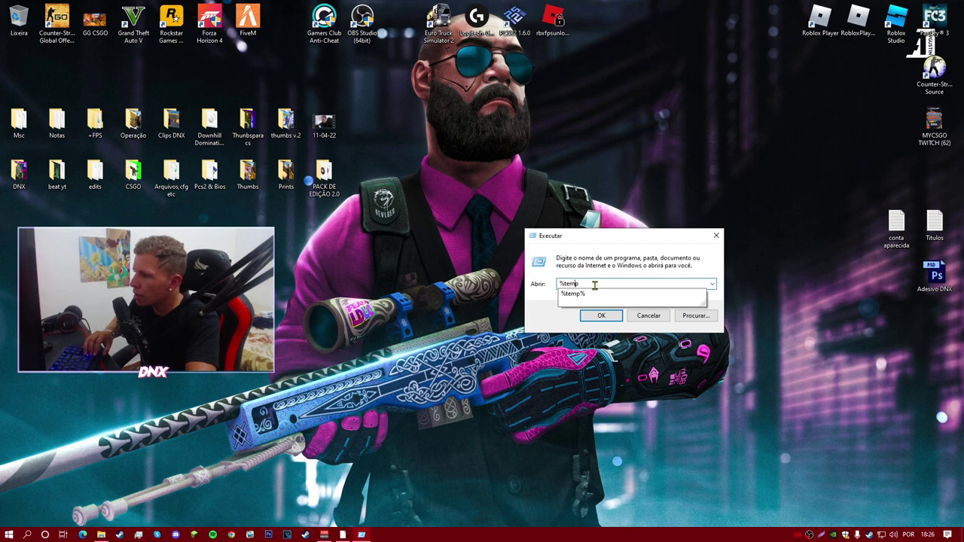
key(BackSpace)
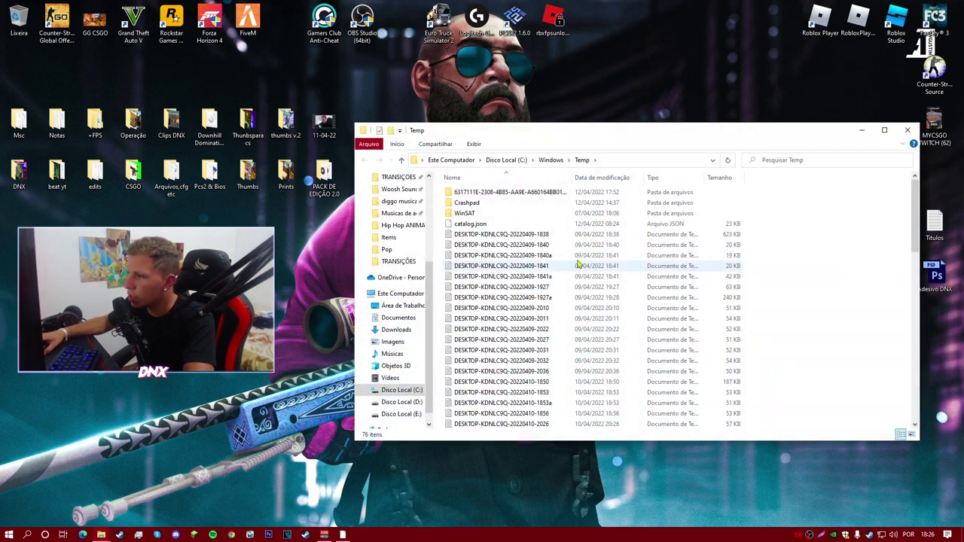
Step: Delete the contents of C:\Windows\Temp except the files in use, close the folder, and refresh the desktop
key(ctrl+a)
key(Delete)
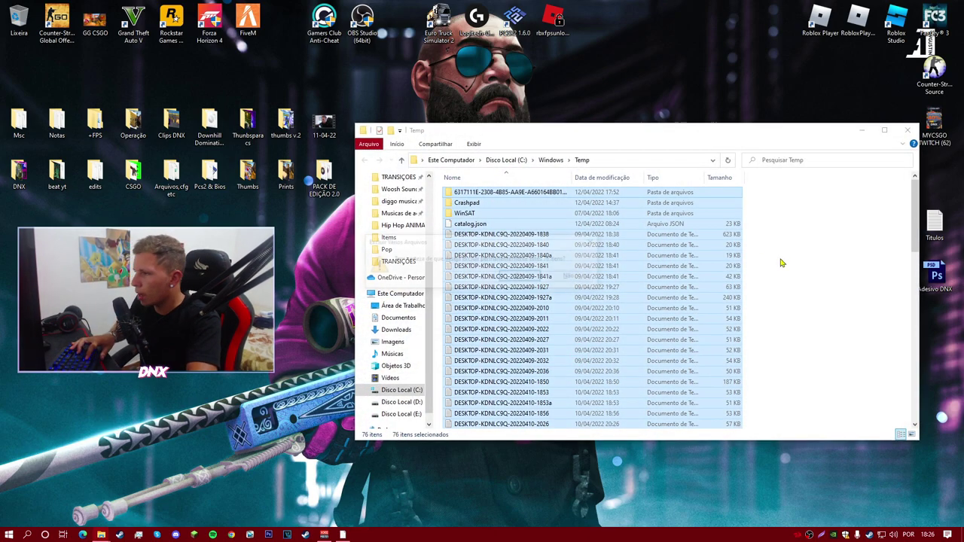
key(Return)
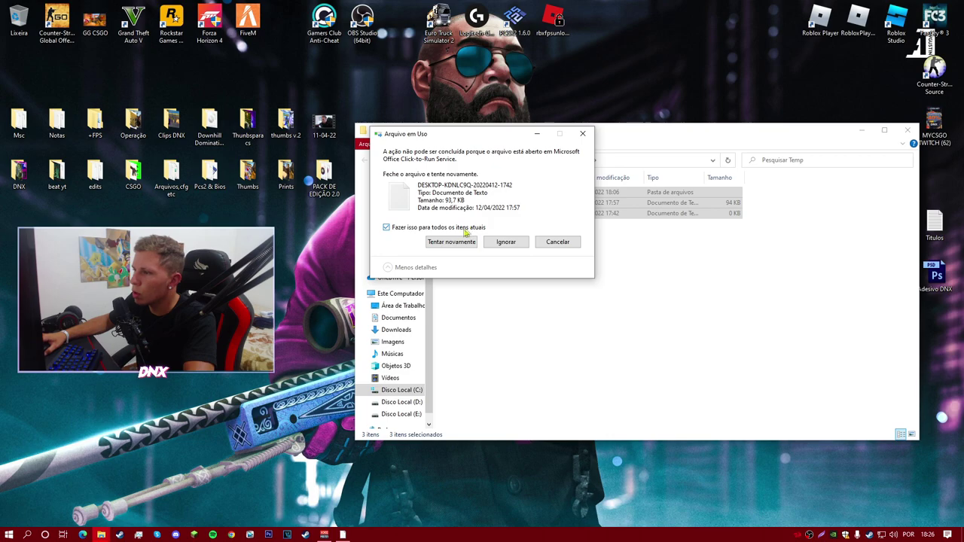
click(452, 242)
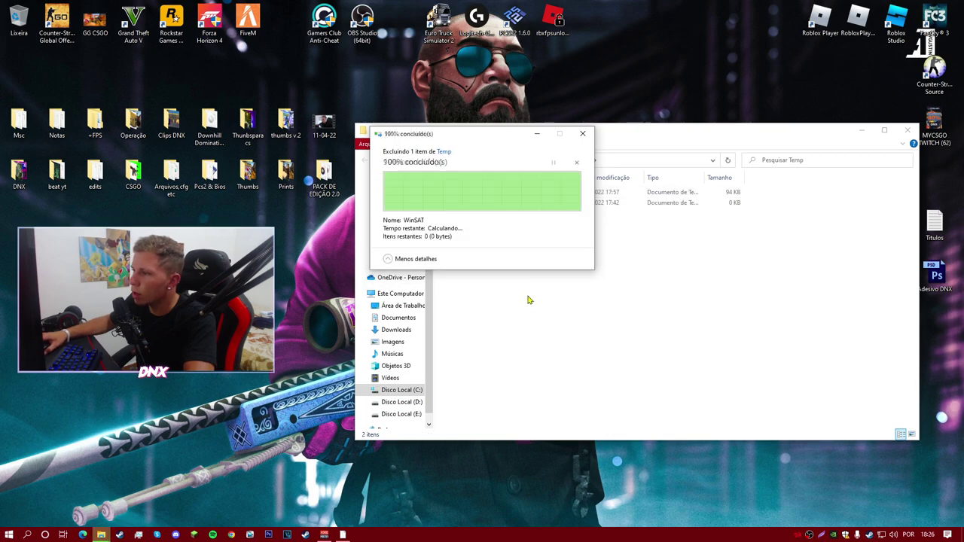
drag(510, 244, 503, 192)
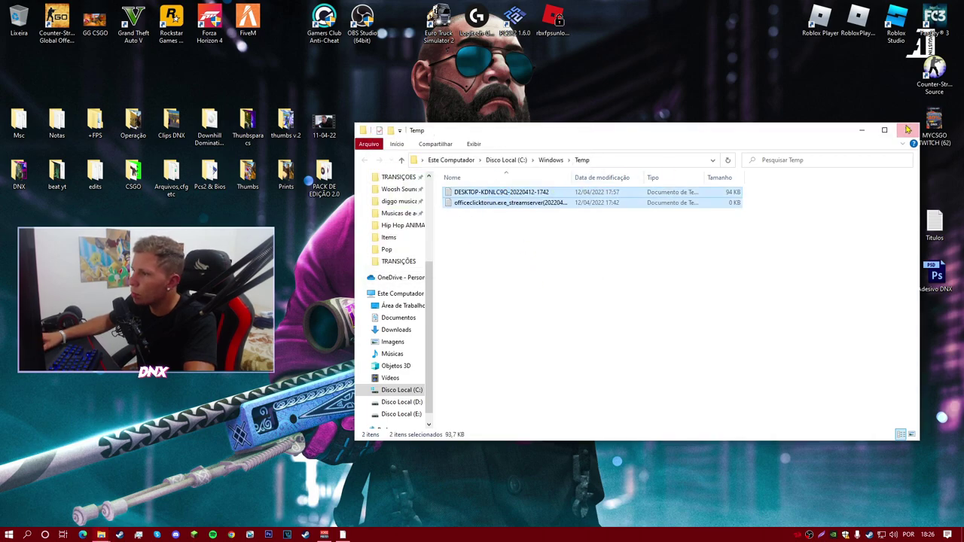
click(907, 130)
right_click(459, 220)
click(476, 251)
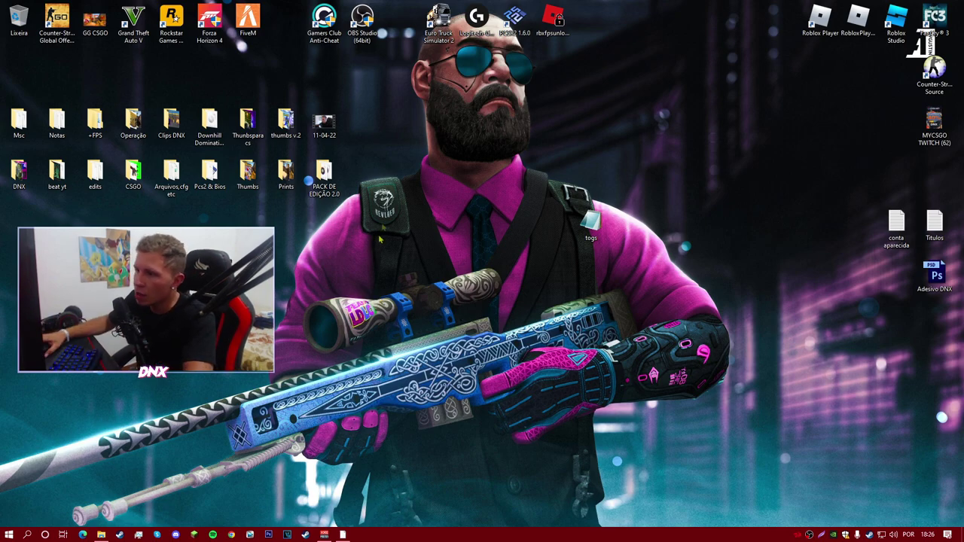
Step: Open the Counter-Strike: Global Offensive properties in Steam and add -high to the launch options after -novid
click(870, 535)
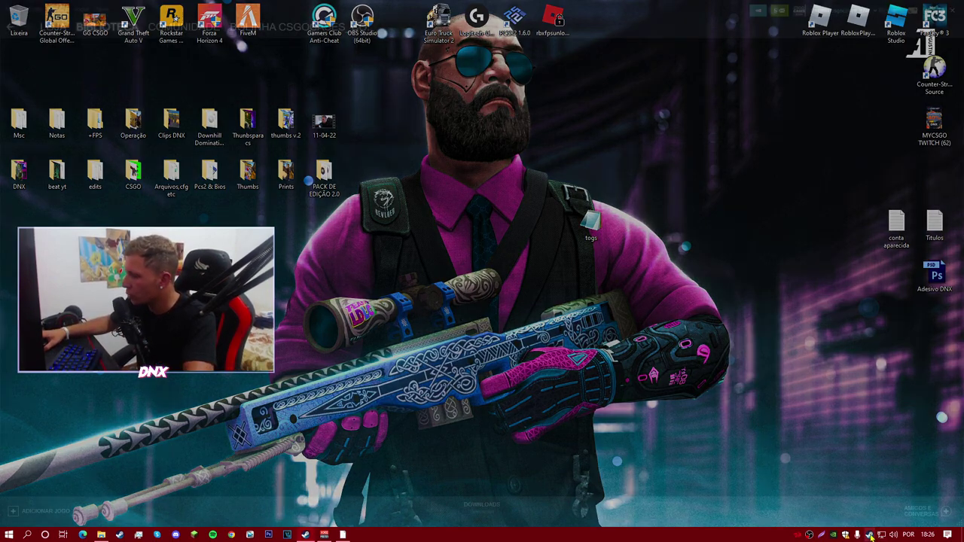
right_click(53, 126)
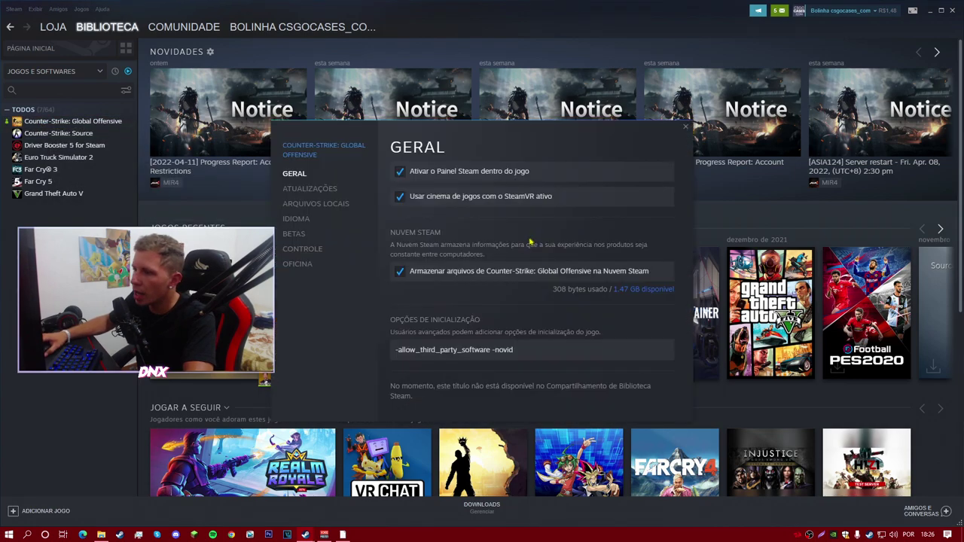
click(617, 351)
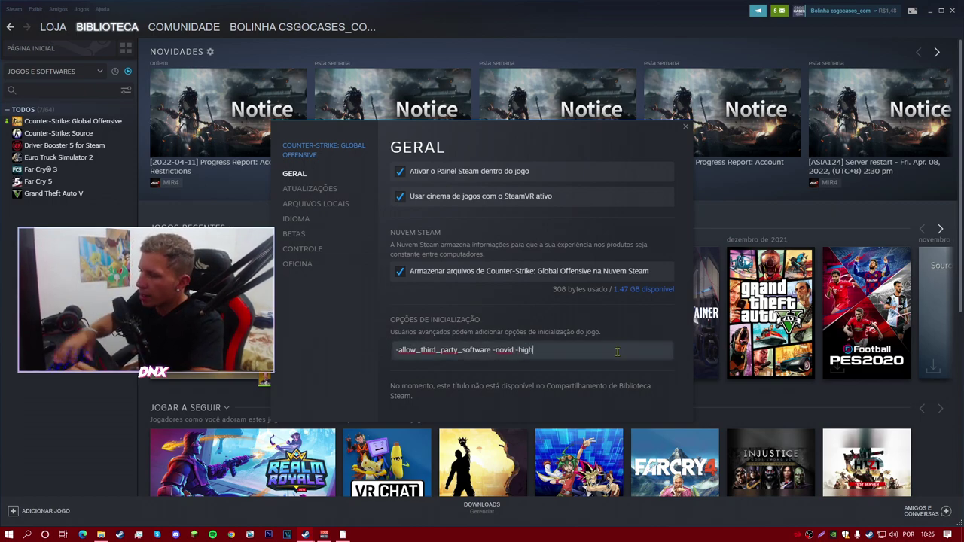
drag(537, 351, 510, 351)
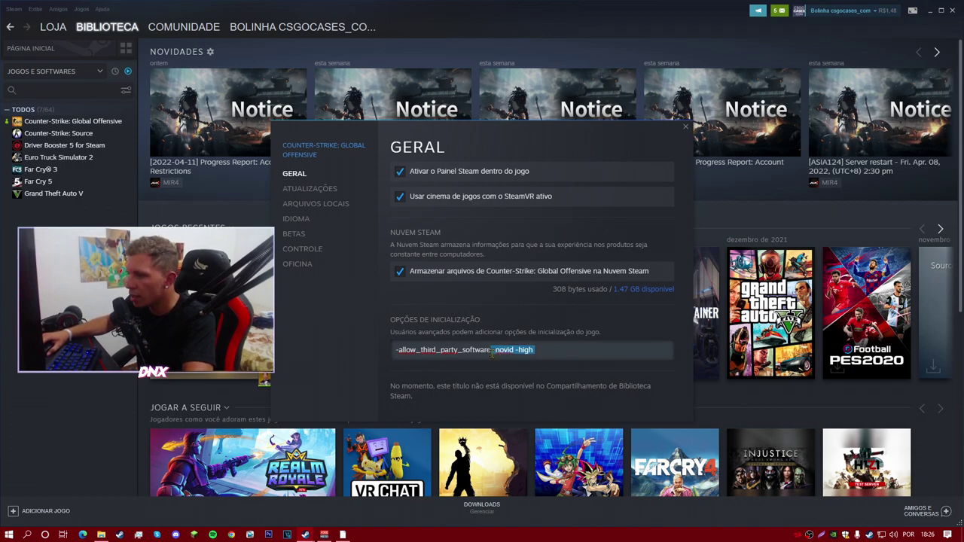
Step: Browse the game's local files and open the workshop folder inside csgo\maps
click(309, 207)
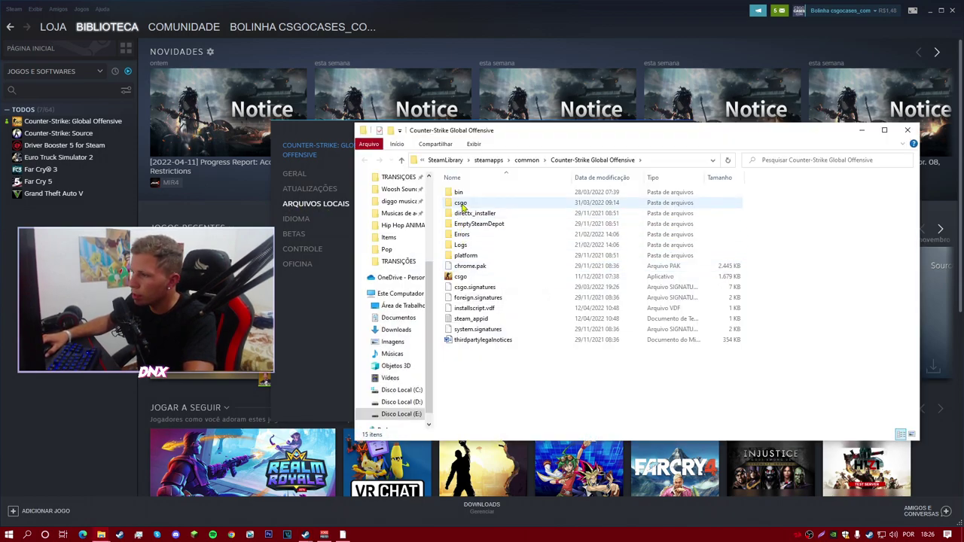
double_click(463, 205)
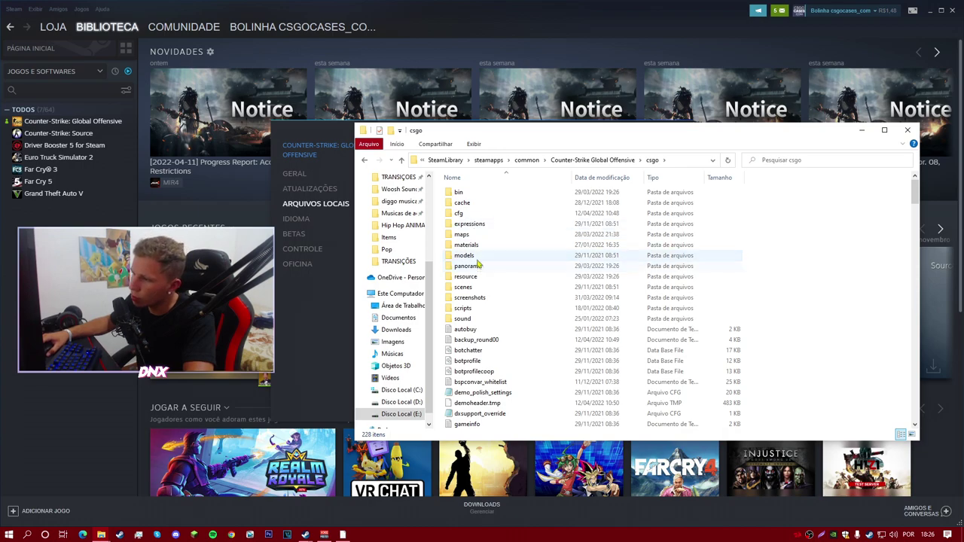
double_click(464, 235)
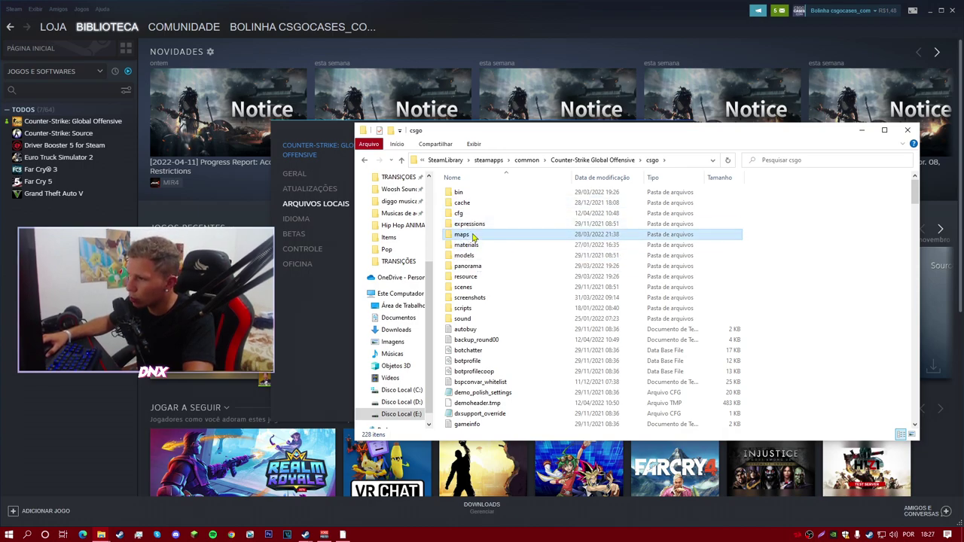
double_click(476, 226)
Step: Check the combined size of all the workshop map folders and delete them
drag(483, 275, 498, 188)
right_click(461, 193)
click(525, 391)
drag(527, 285, 575, 285)
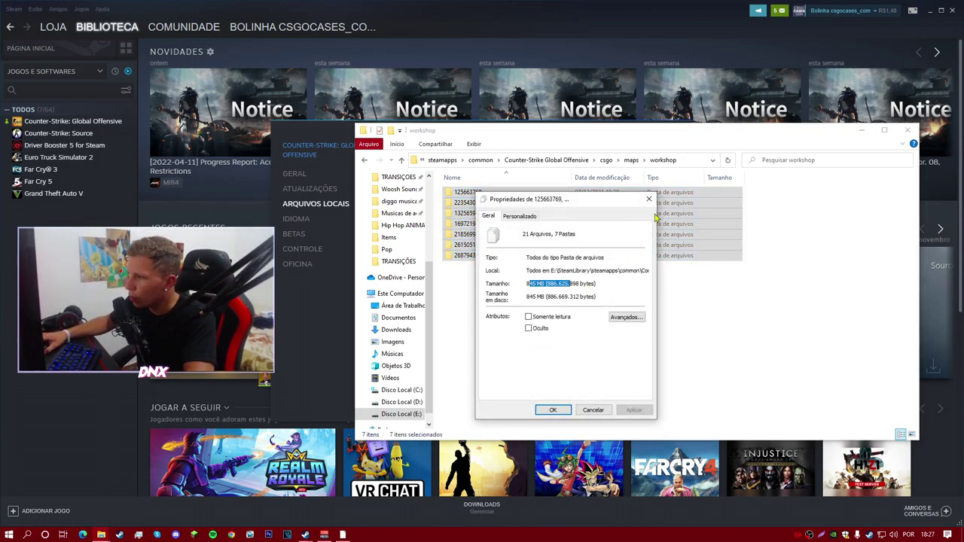
click(649, 199)
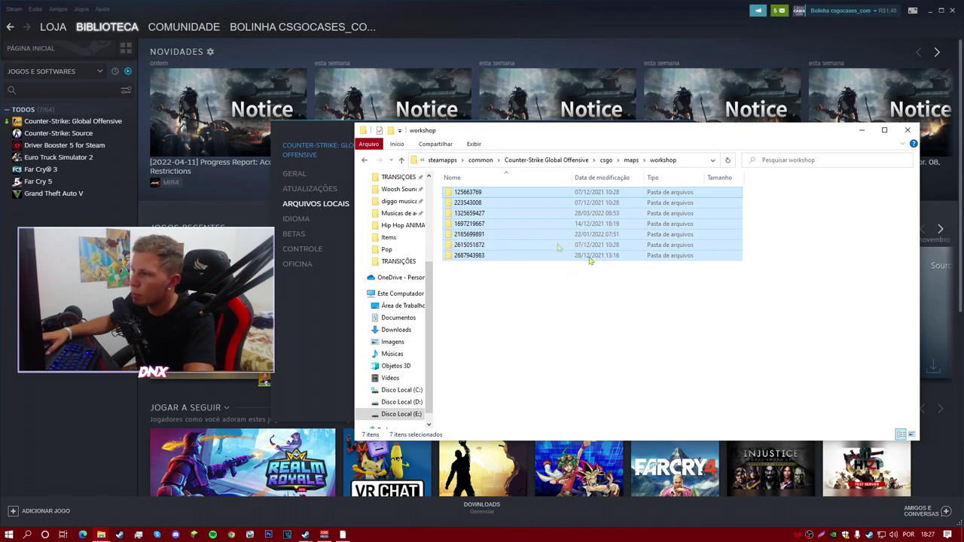
key(Delete)
Step: Go to the cfg folder inside csgo and delete the fps_dnx config file
click(365, 160)
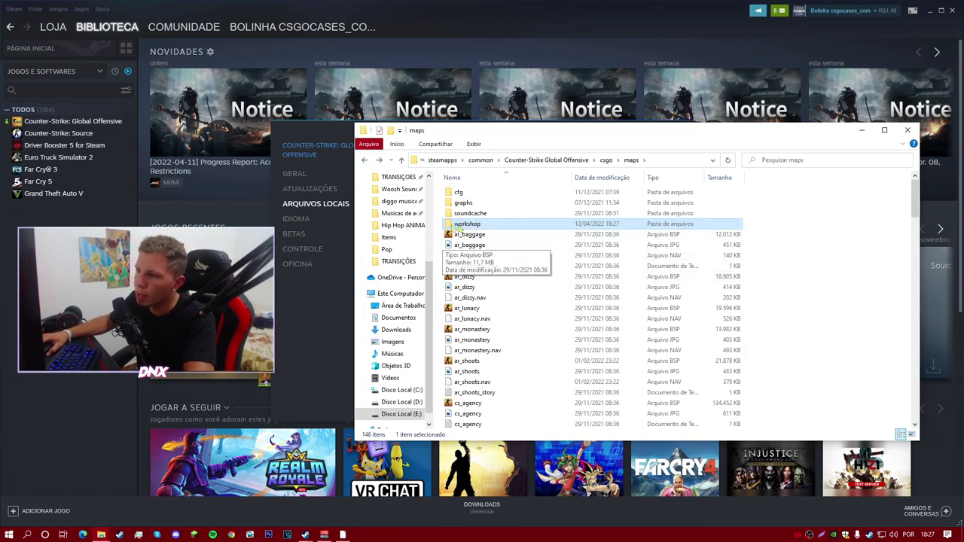
click(366, 162)
double_click(462, 213)
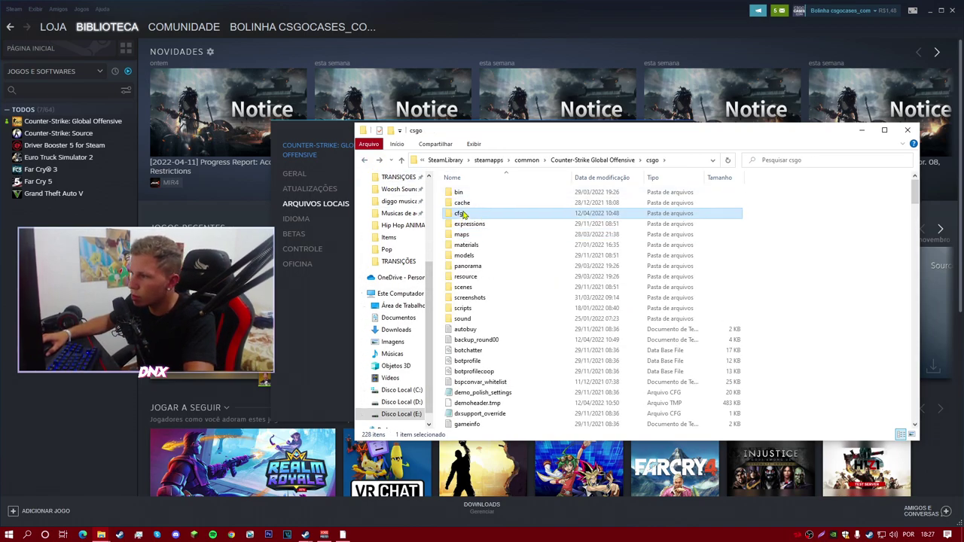
scroll(625, 288, down, 10)
scroll(616, 286, down, 10)
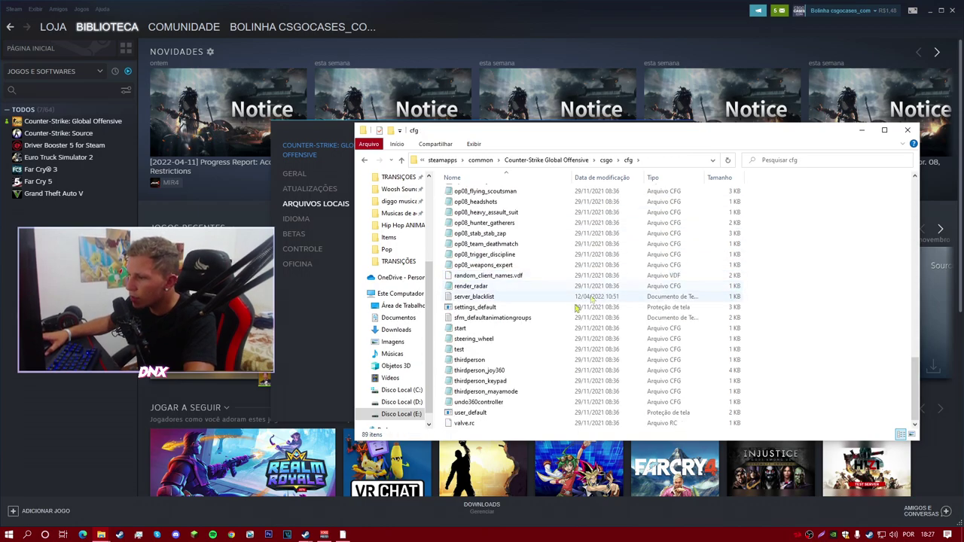
scroll(475, 353, up, 12)
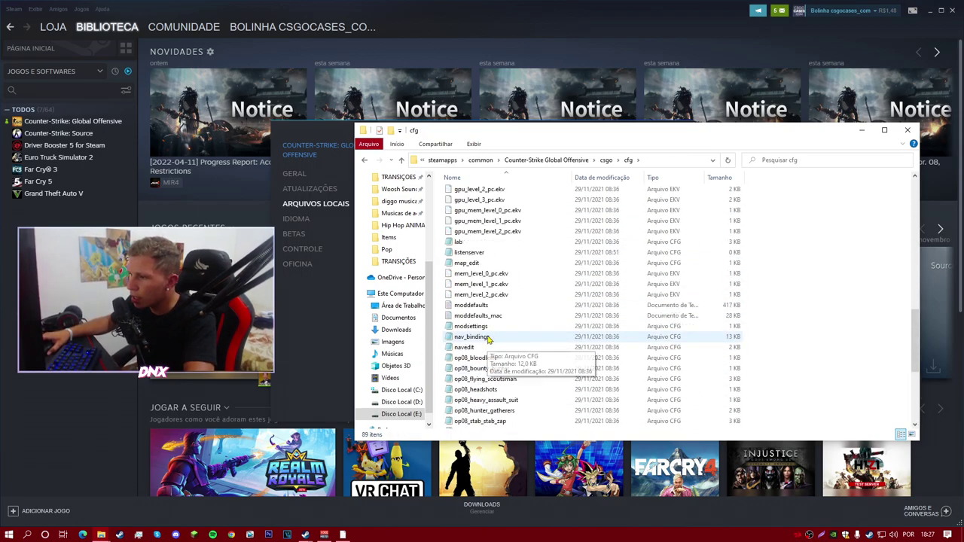
scroll(493, 327, up, 7)
scroll(482, 331, down, 2)
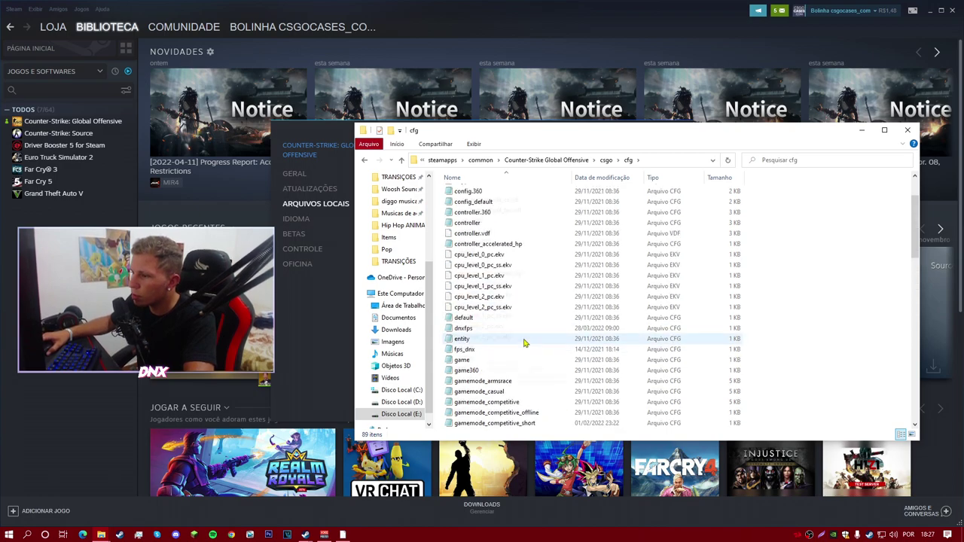
click(474, 349)
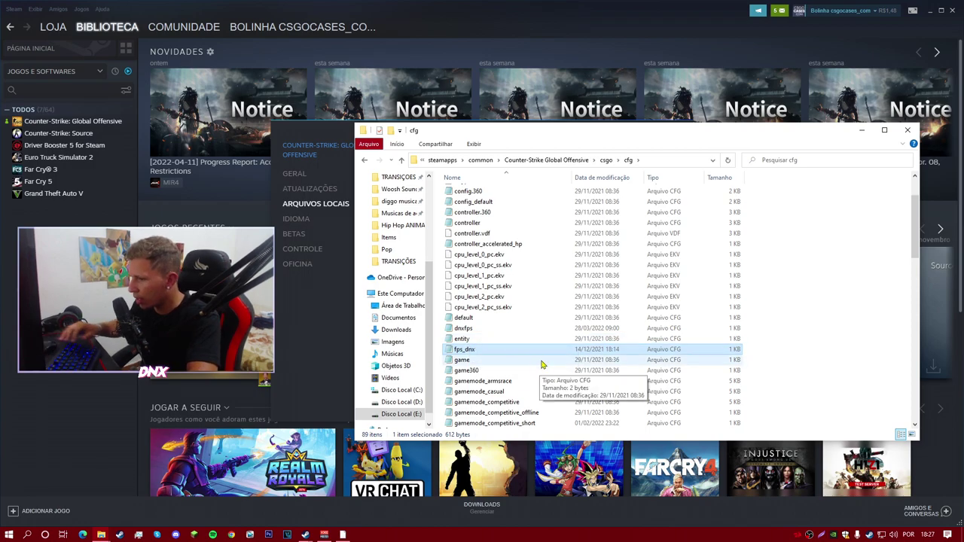
key(Delete)
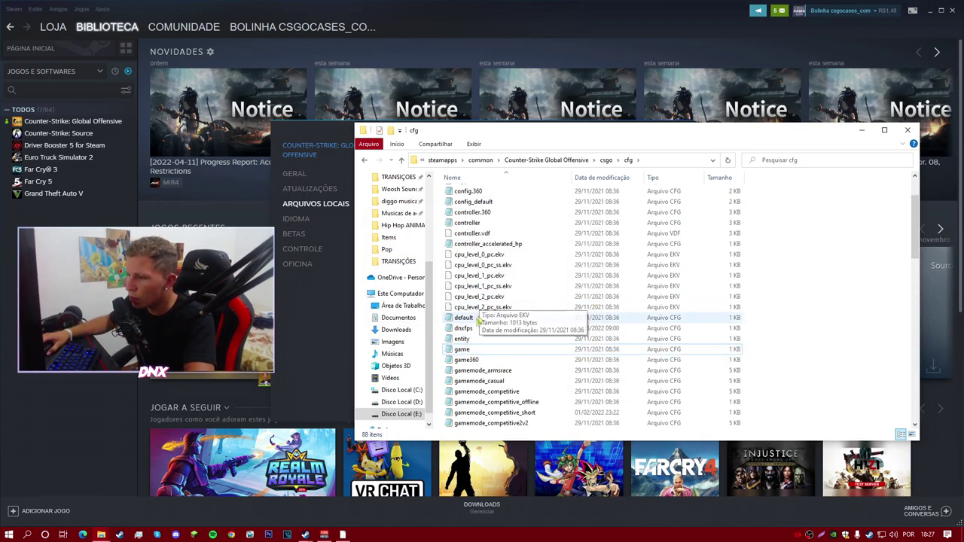
Step: Leave the cfg folder and close the Counter-Strike: Global Offensive properties in Steam
click(482, 328)
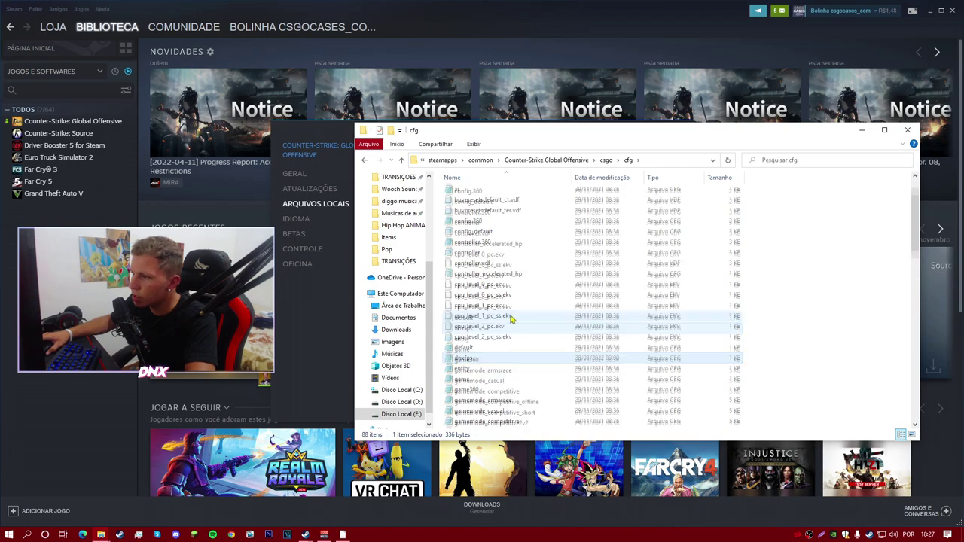
key(alt+Tab)
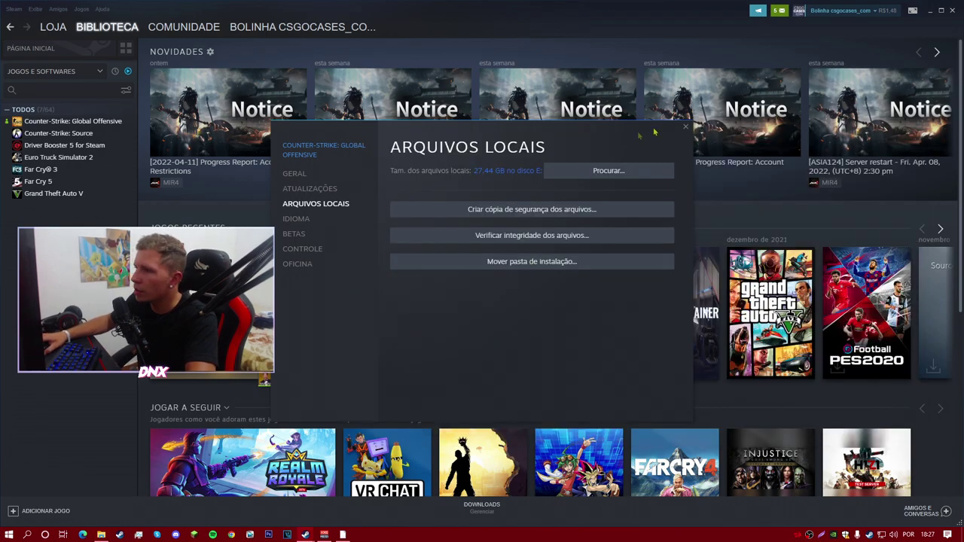
click(685, 126)
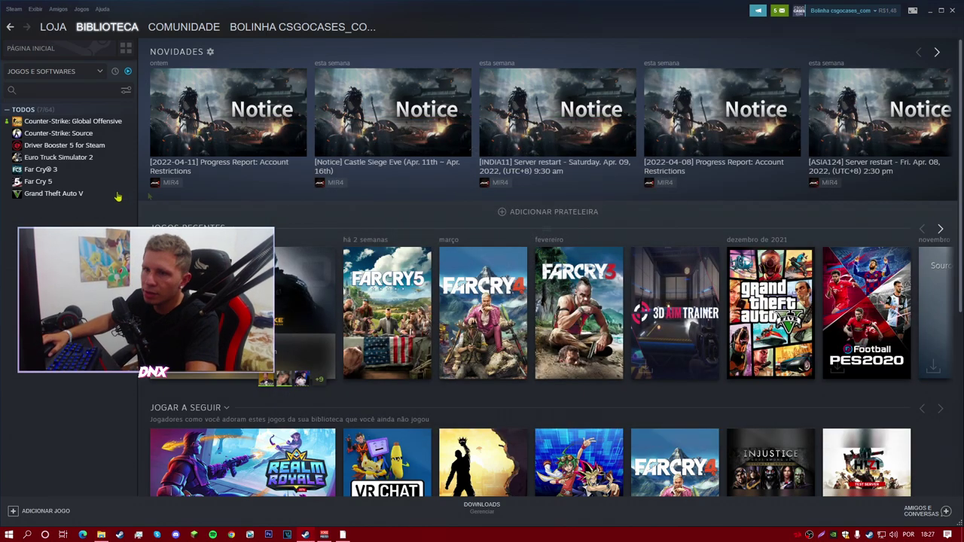
Step: Reopen the Counter-Strike: Global Offensive properties to review the launch options, and close Steam
right_click(107, 122)
click(135, 187)
right_click(110, 123)
click(137, 187)
click(592, 361)
click(690, 131)
click(953, 10)
Step: Move the togs file on the desktop beside Adesivo DNX, below conta aparecida, and refresh the desktop
right_click(556, 184)
click(580, 213)
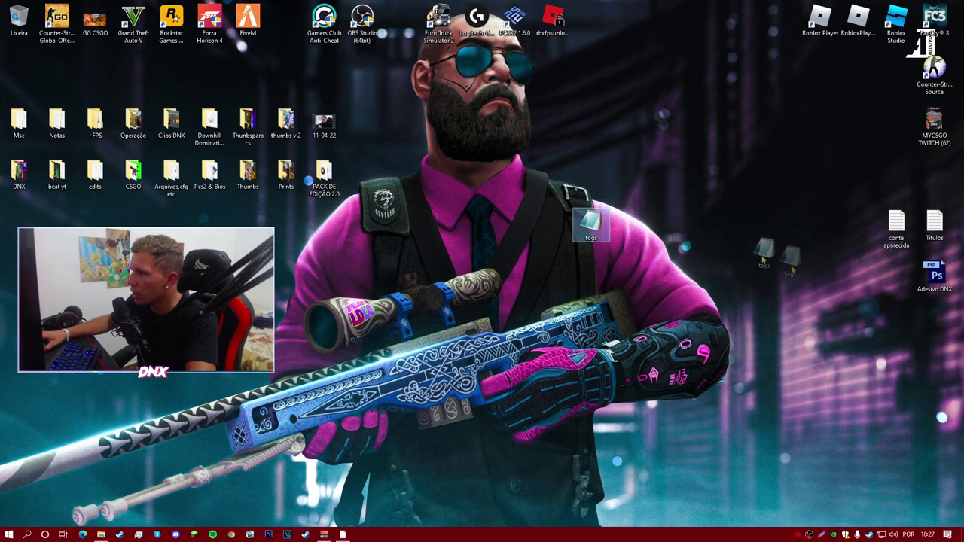
drag(882, 291, 893, 280)
right_click(562, 270)
click(586, 299)
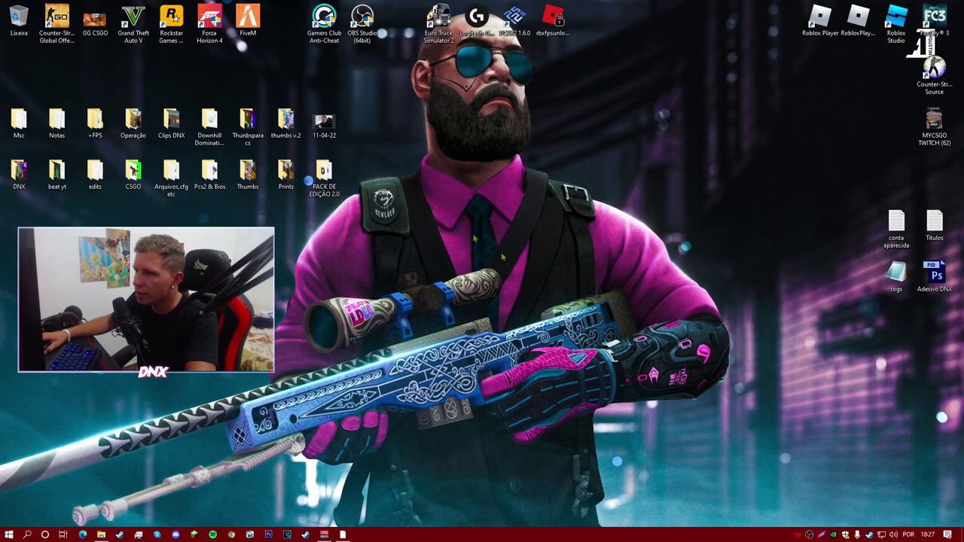
right_click(484, 238)
click(512, 271)
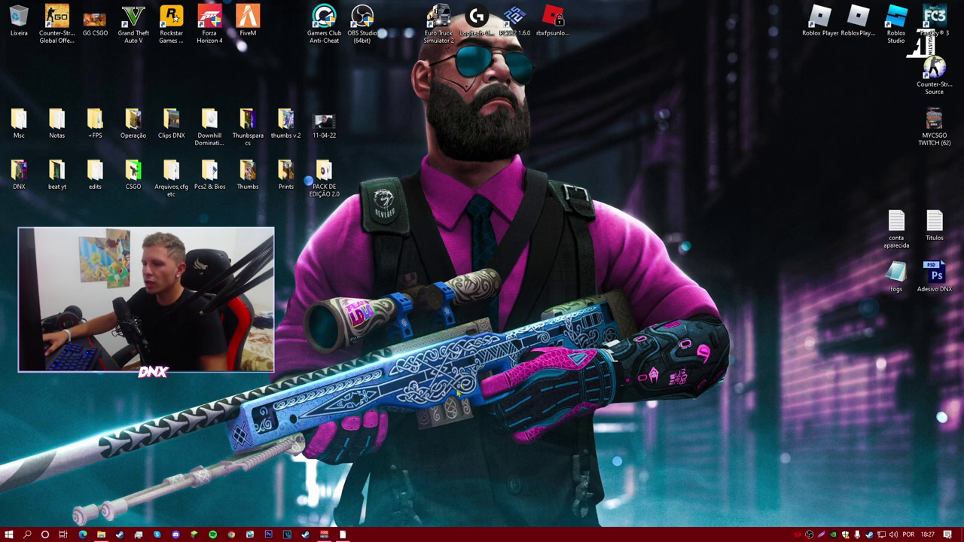
Step: Bring up the OBS window to check the recording, and minimize it again
click(342, 534)
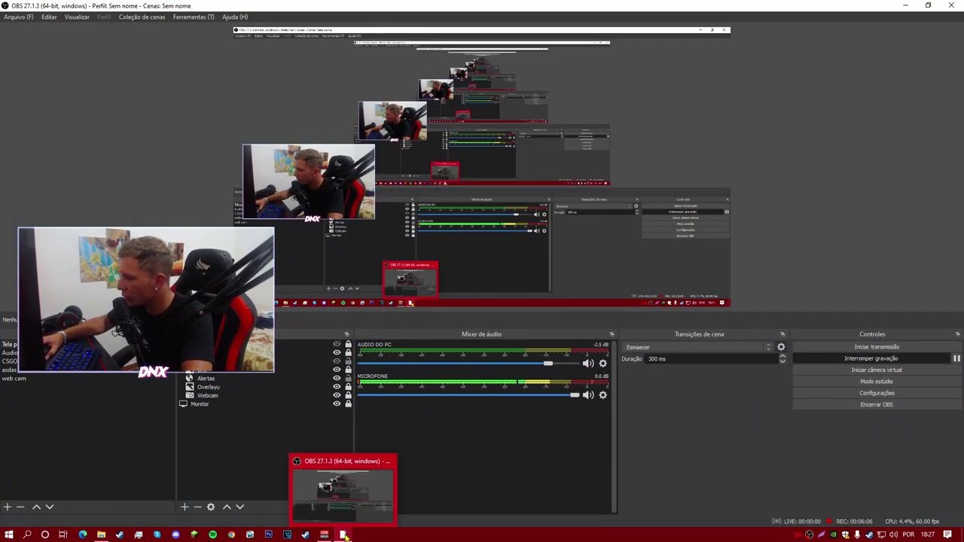
click(343, 534)
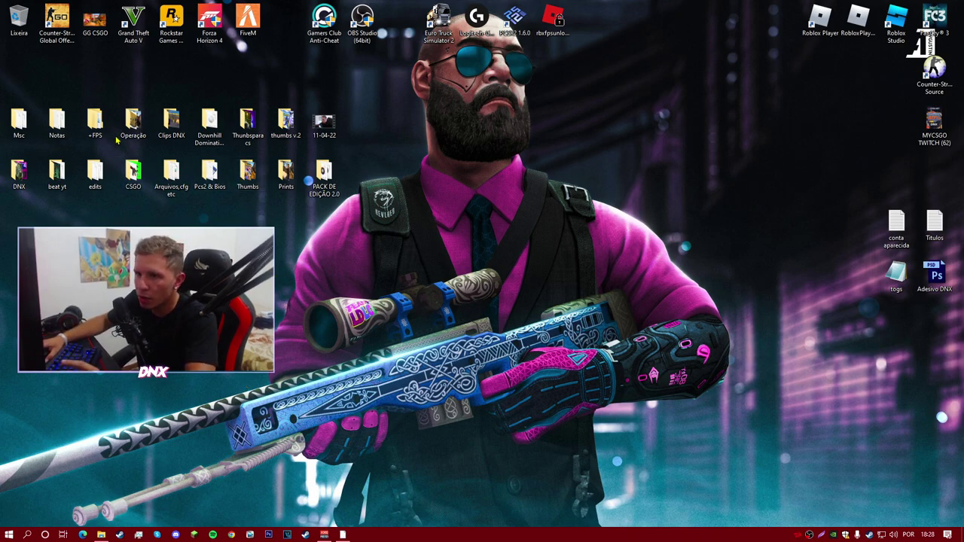
Step: Look through the scripts and tools in the inner +FPS folder, close it, and refresh the desktop
double_click(95, 120)
double_click(458, 192)
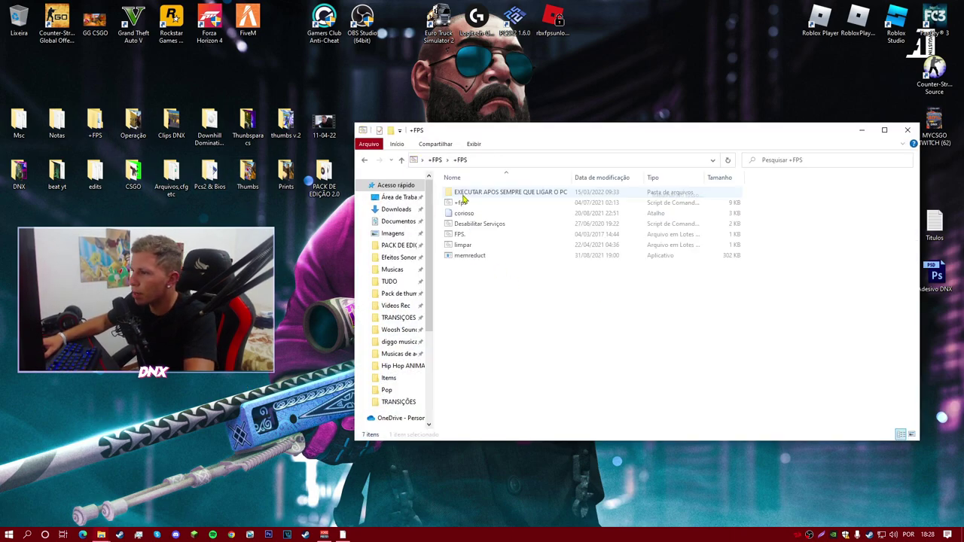
drag(485, 320, 486, 205)
click(509, 285)
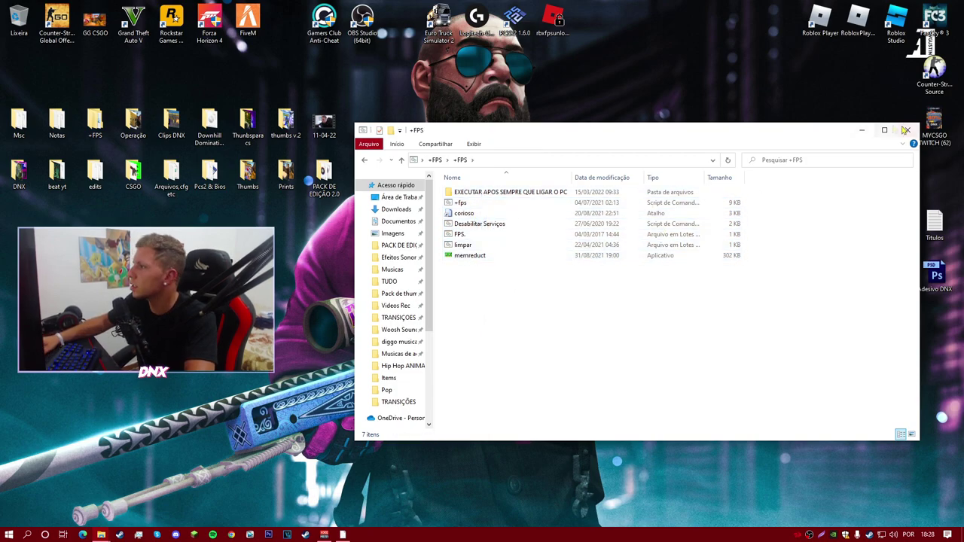
click(908, 130)
right_click(690, 148)
click(721, 177)
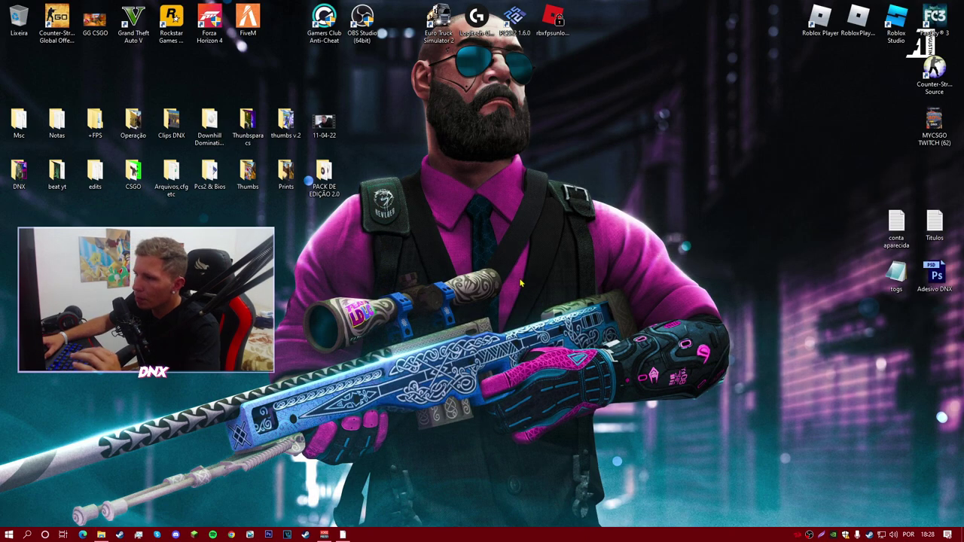